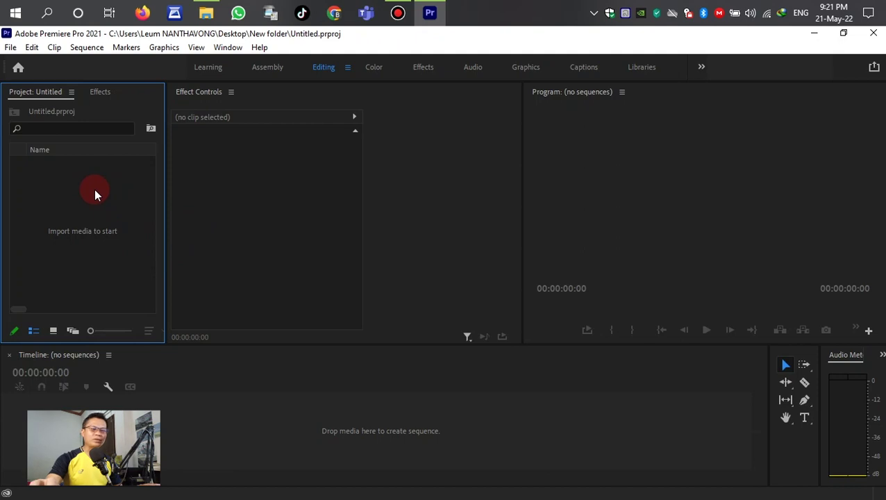
Step: Create a new sequence named Sequence 01 using the AVCHD 1080p30 preset
right_click(68, 197)
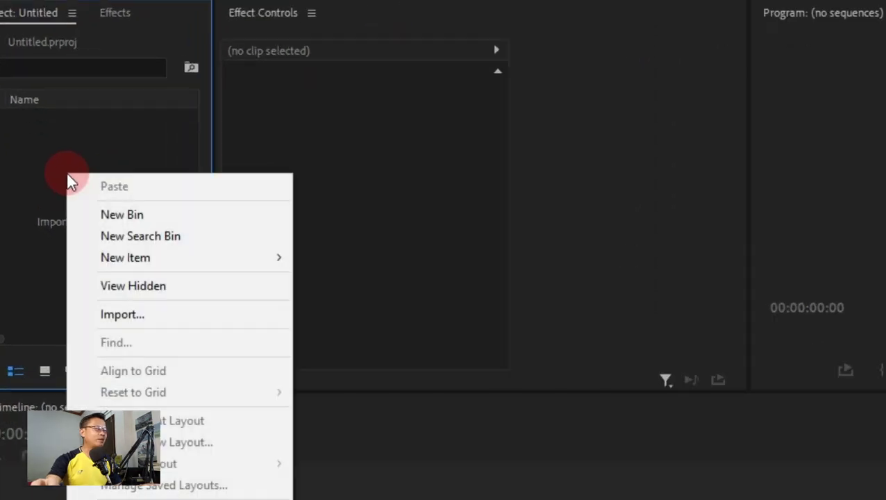
mouse_move(158, 257)
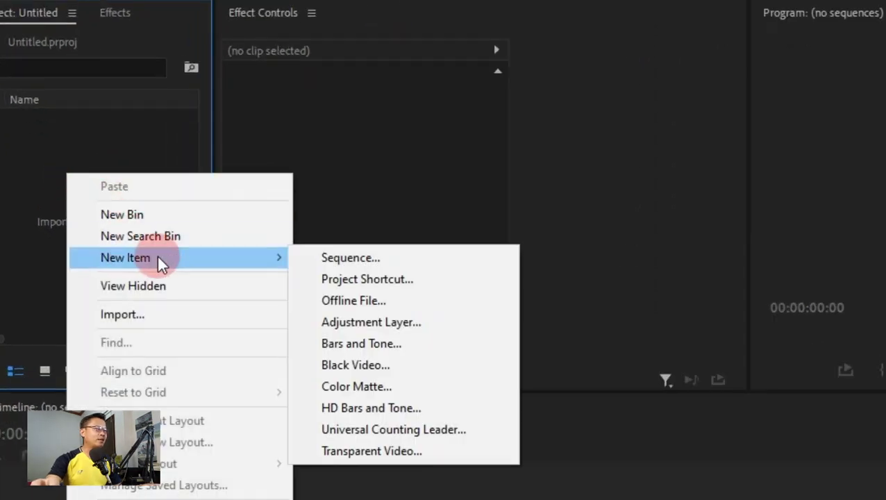
click(348, 257)
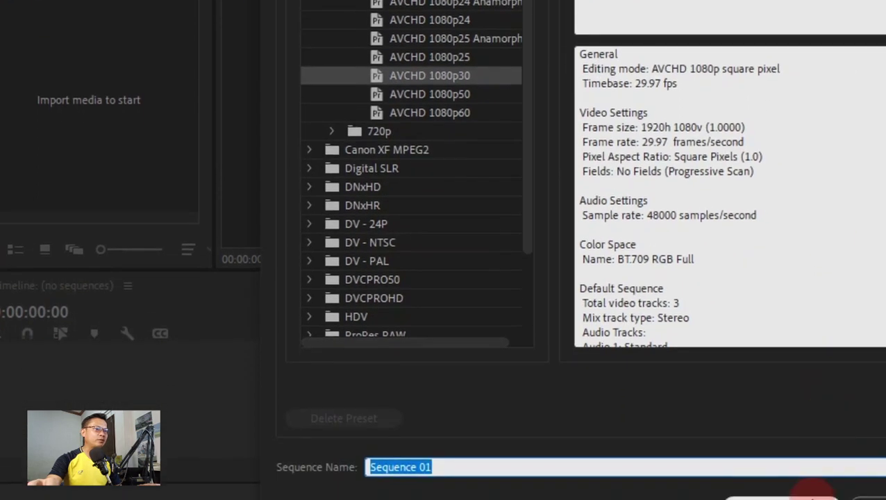
click(812, 494)
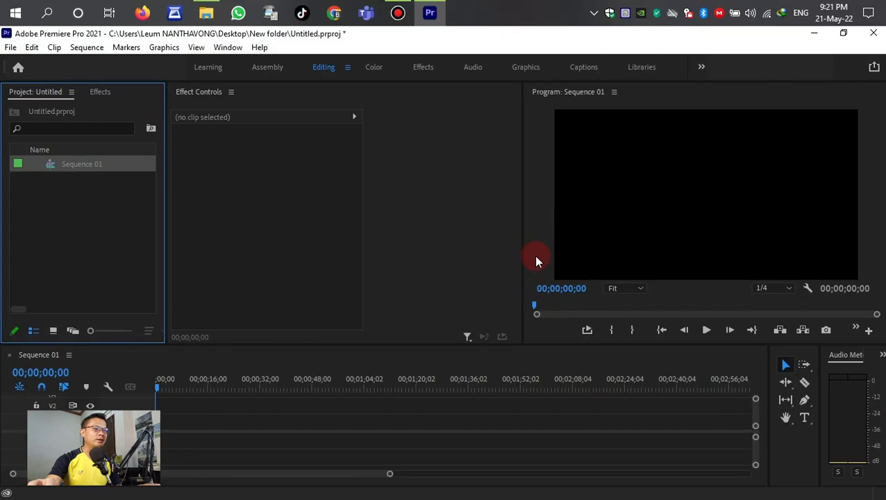
Step: Create a bin named Video in the project
right_click(54, 196)
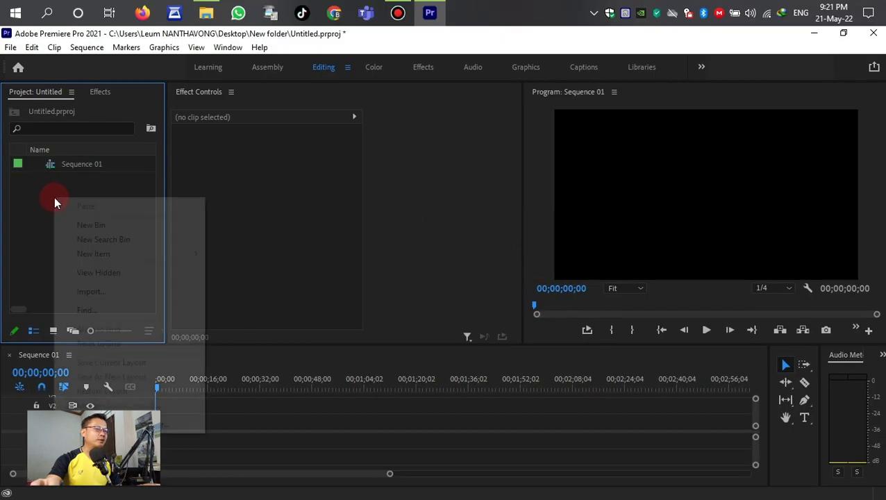
click(29, 190)
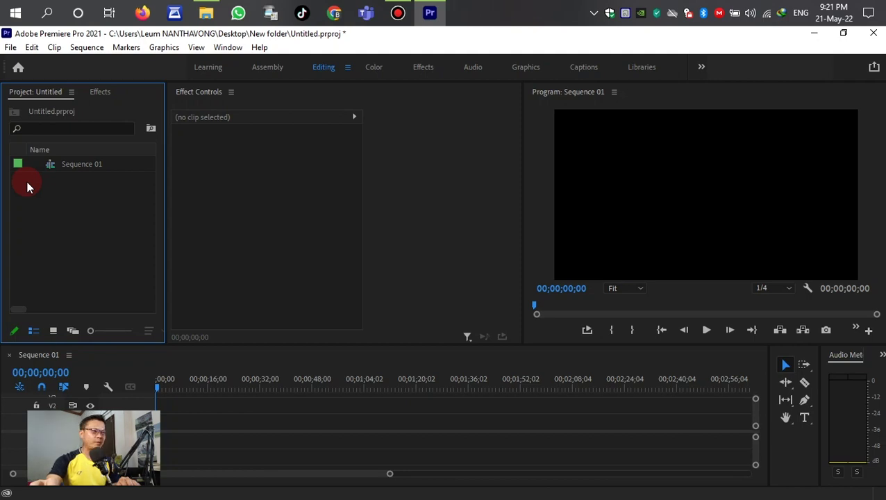
right_click(56, 211)
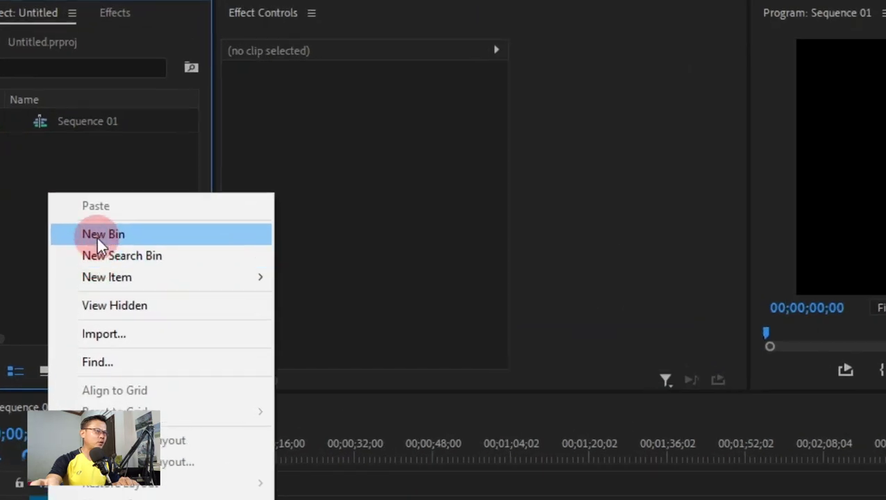
click(97, 238)
text(Video)
click(92, 269)
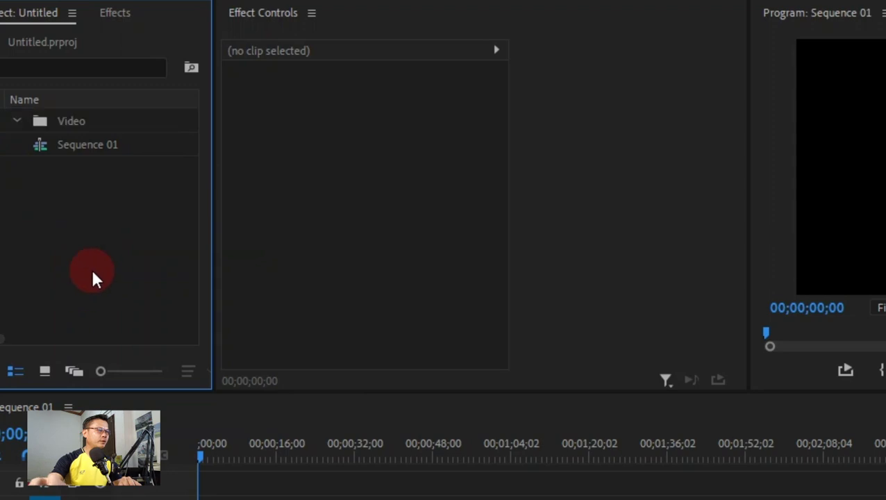
Step: Create a bin named Seq, move Sequence 01 into it and collapse the bin
right_click(87, 199)
mouse_move(169, 286)
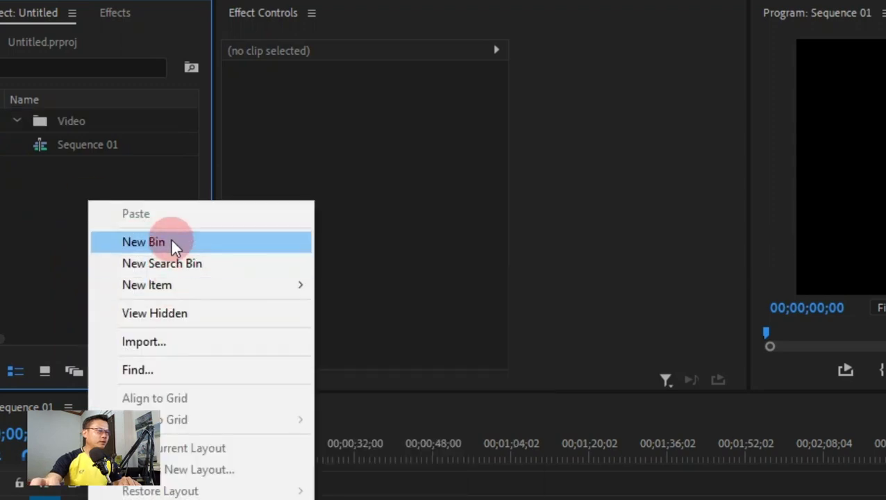
click(169, 237)
text(Sq)
key(BackSpace)
text(eq)
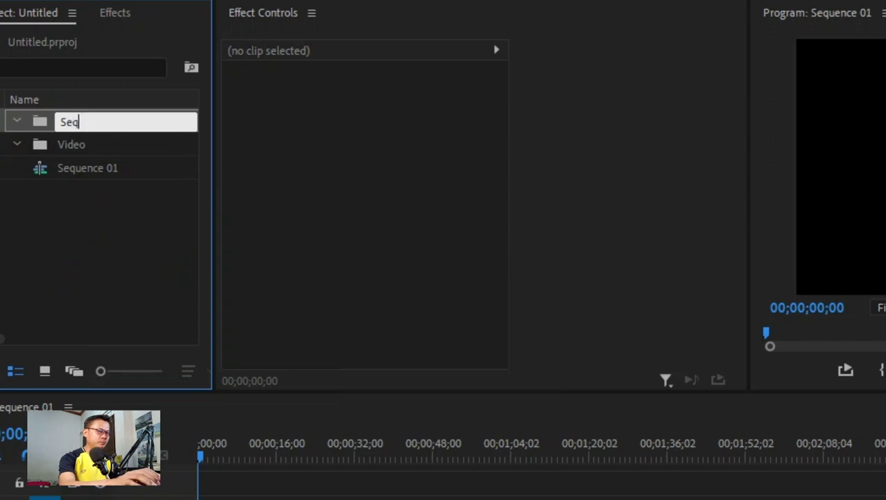
click(104, 236)
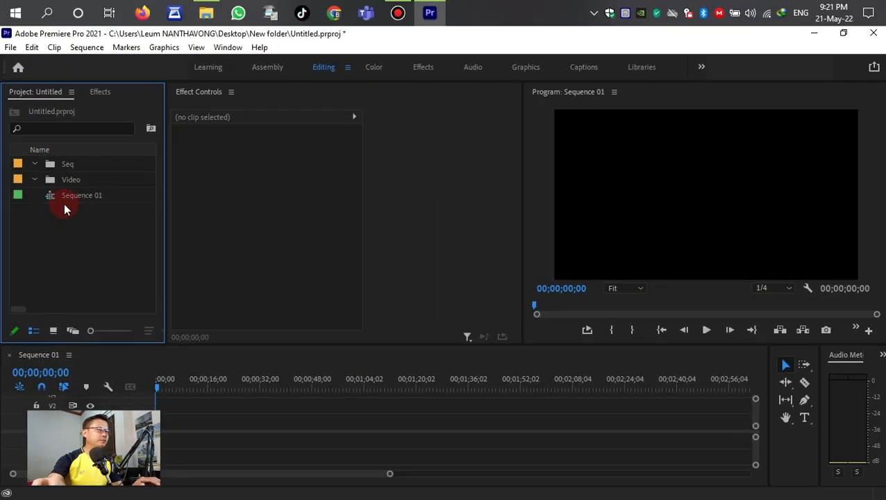
drag(65, 205, 63, 165)
click(33, 164)
Step: Import VID20220329160906.mp4 and VID20220329160943.mp4 into the Video bin
double_click(67, 178)
right_click(67, 179)
click(97, 273)
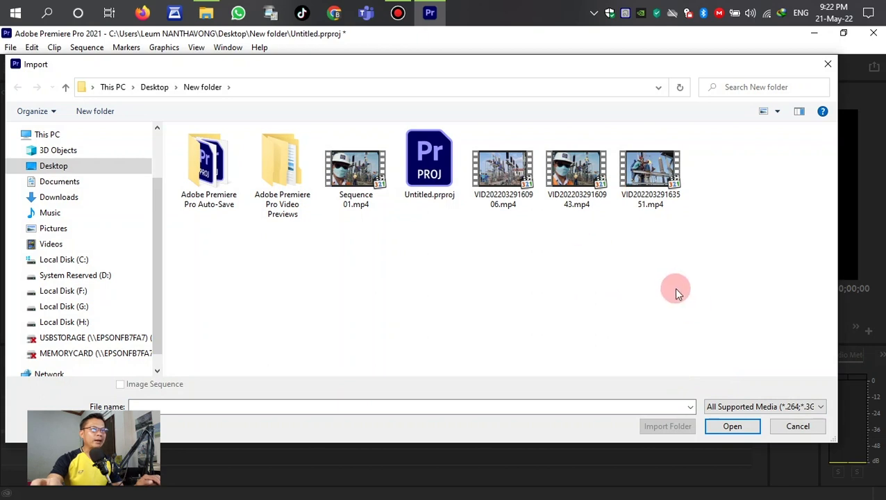
drag(682, 281, 468, 125)
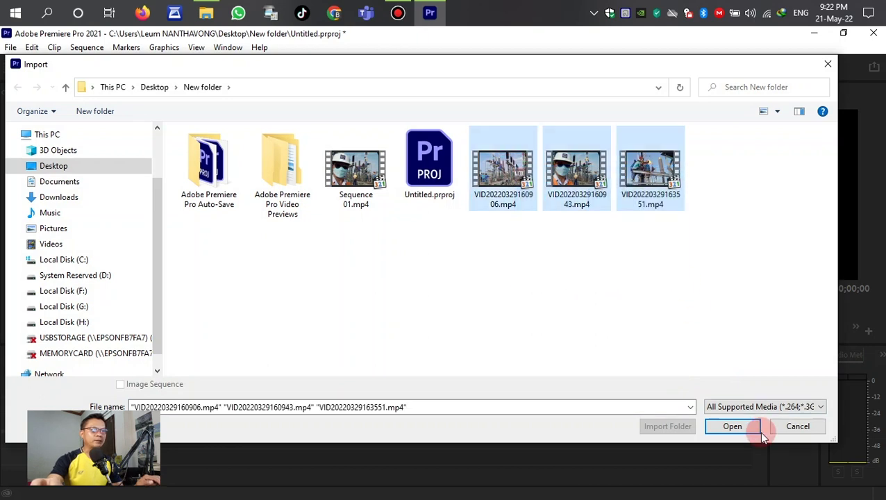
click(576, 171)
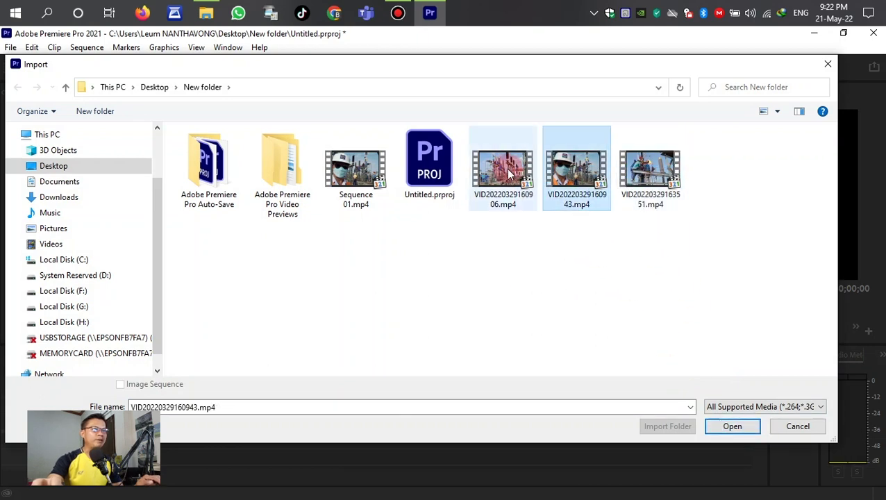
click(506, 156)
ctrl+click(576, 173)
click(734, 428)
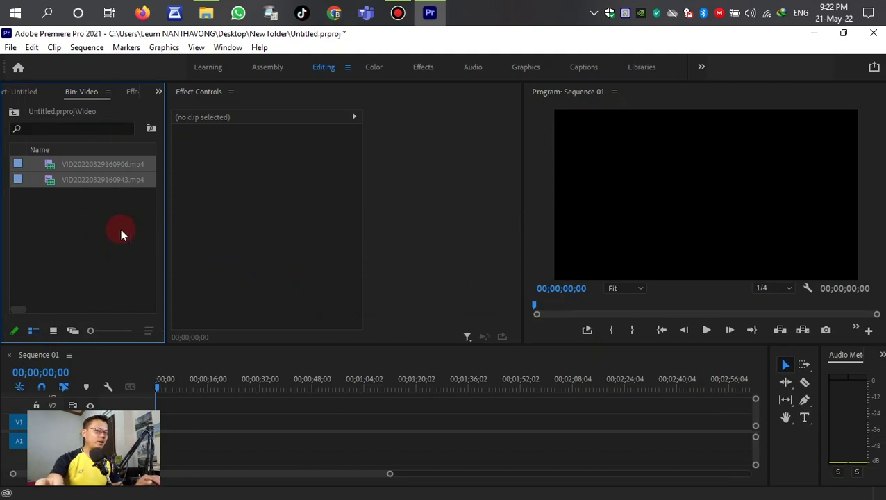
Step: Place both imported clips on tracks V1 and A1 of Sequence 01, changing the sequence settings to match the clips
drag(96, 166, 391, 423)
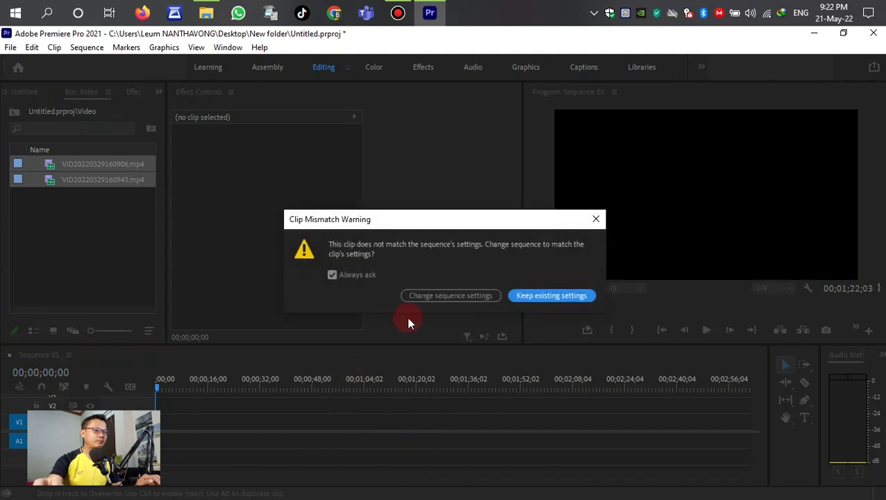
click(427, 296)
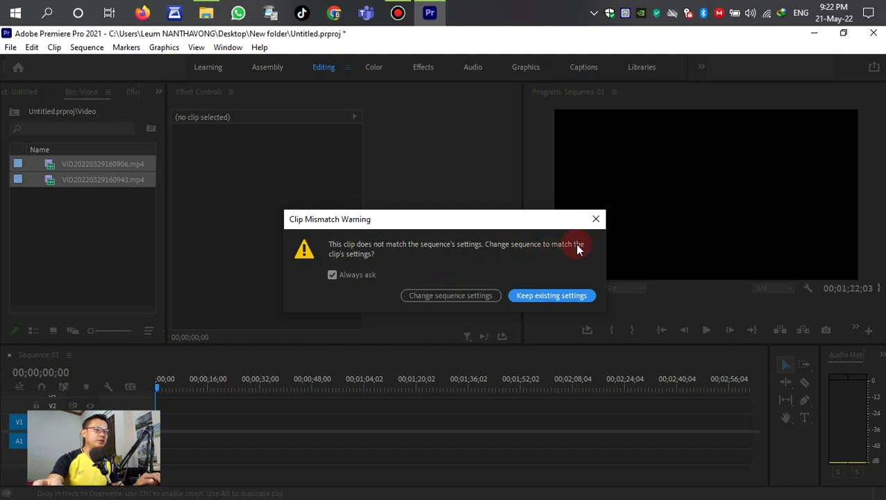
click(448, 296)
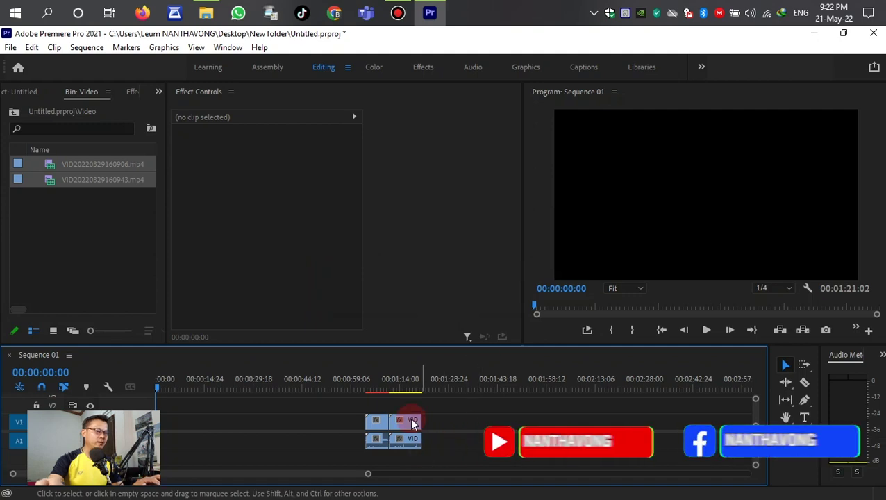
Step: Scale the first clip on the timeline, VID20220329160943.mp4, to the frame size
scroll(396, 431, up, 3)
click(354, 382)
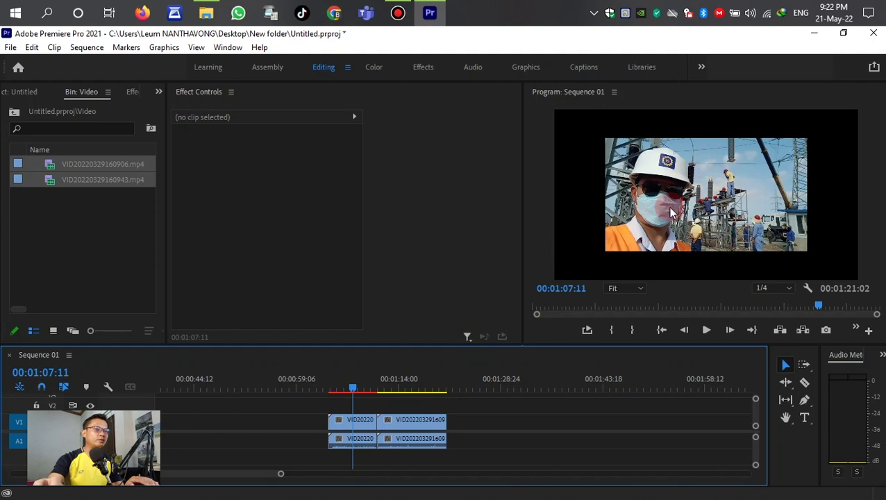
click(368, 421)
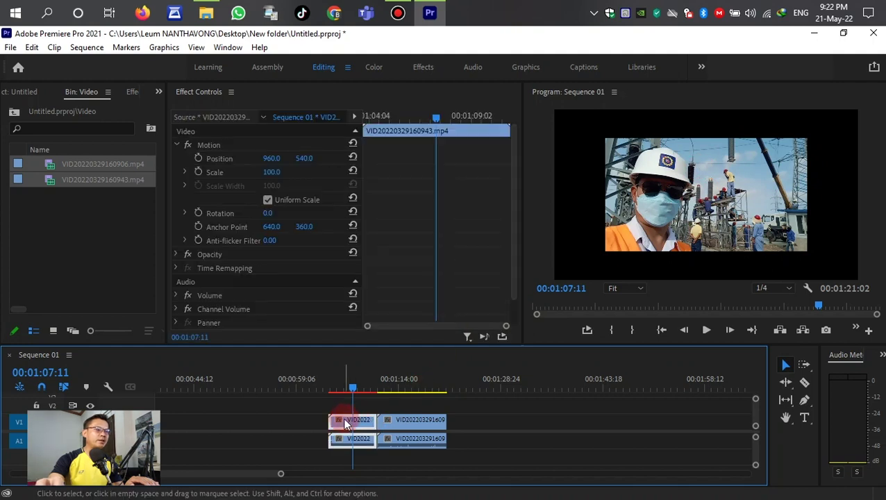
right_click(346, 422)
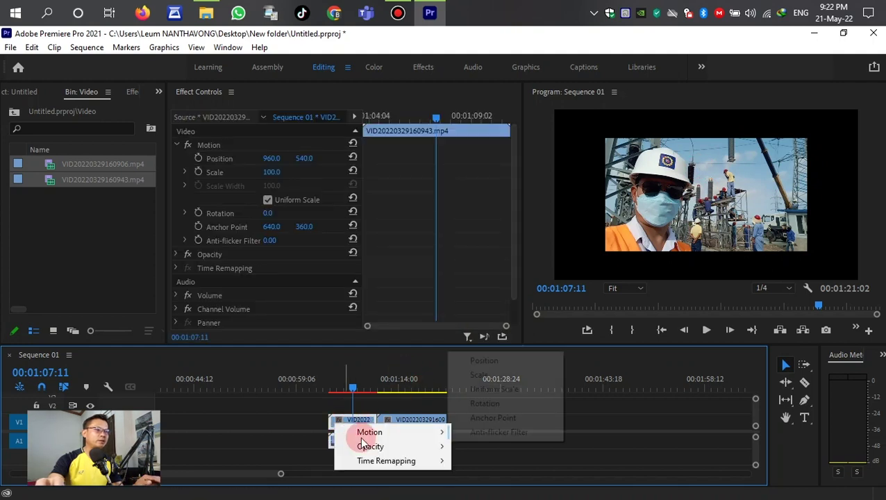
click(334, 419)
click(356, 417)
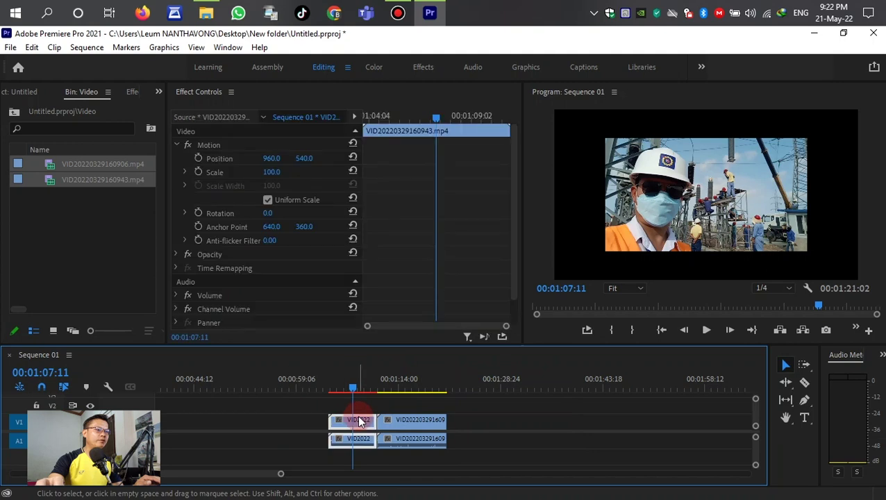
right_click(360, 425)
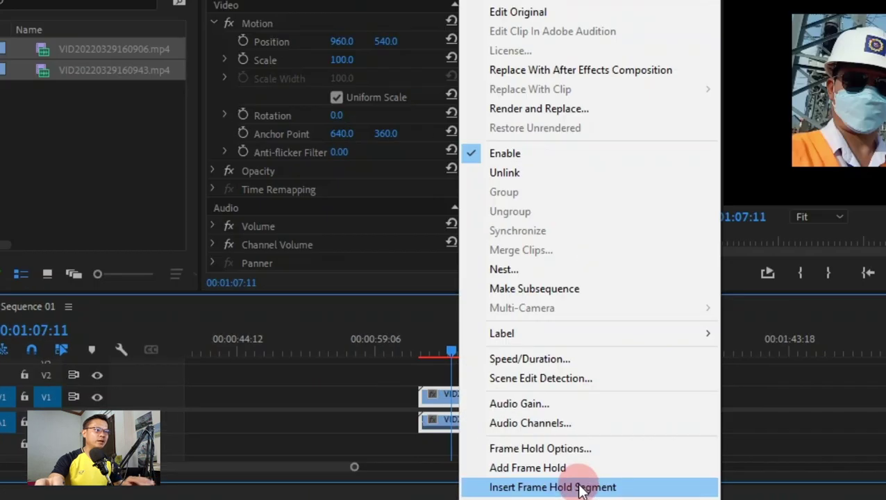
scroll(638, 490, down, 3)
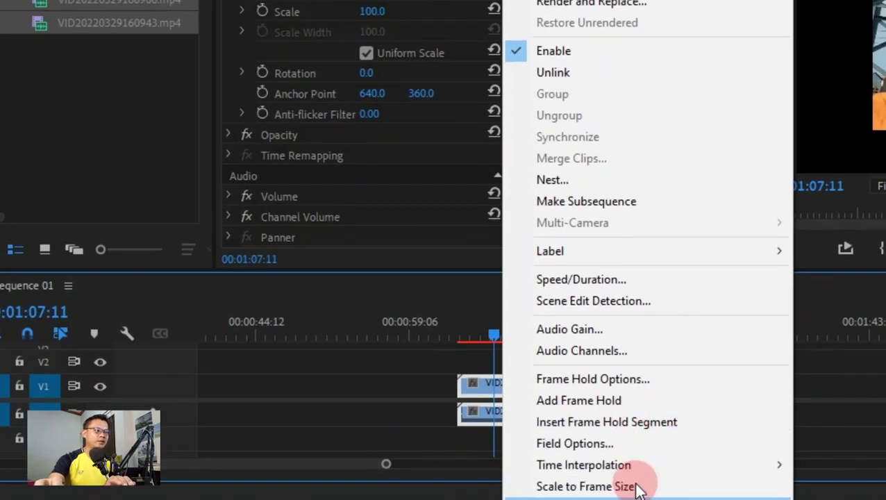
scroll(638, 490, down, 1)
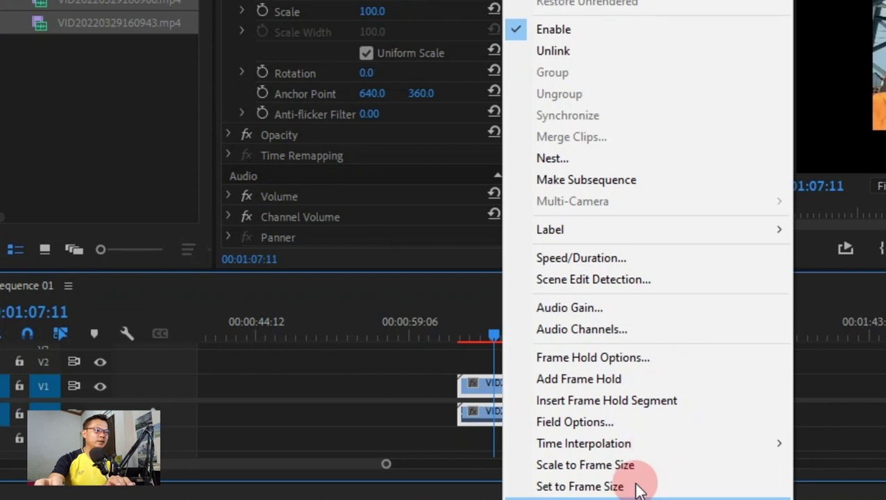
click(582, 468)
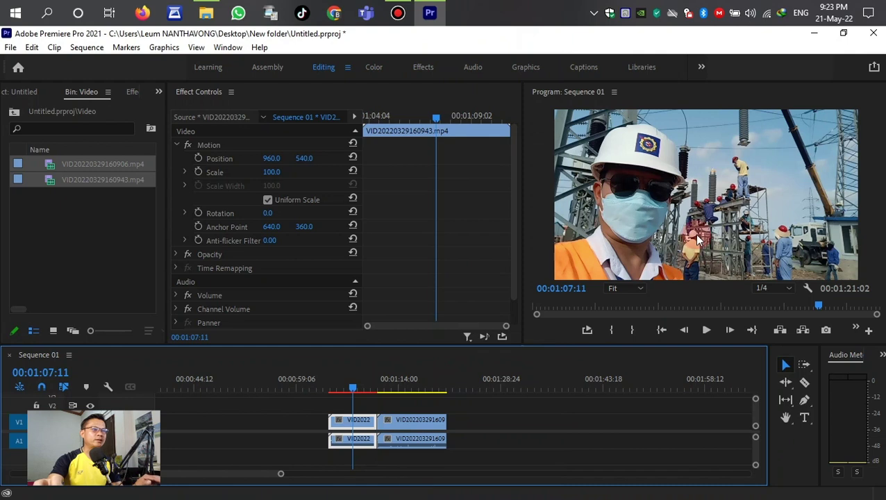
Step: Apply Scale to Frame Size to the second timeline clip, VID20220329160906.mp4
click(415, 381)
click(413, 420)
click(637, 214)
click(400, 422)
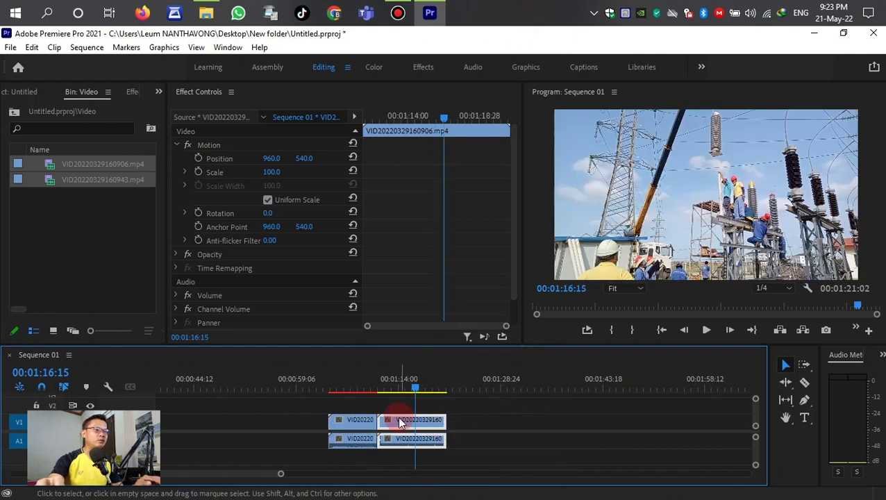
right_click(401, 422)
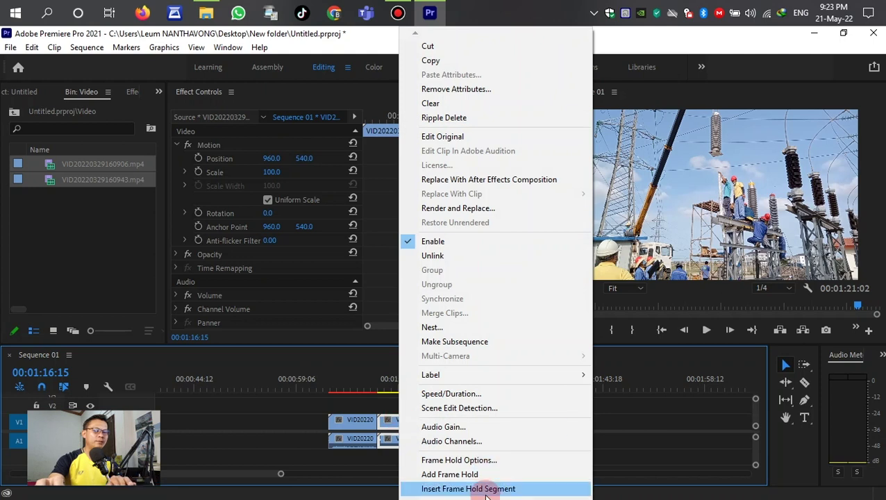
mouse_move(486, 496)
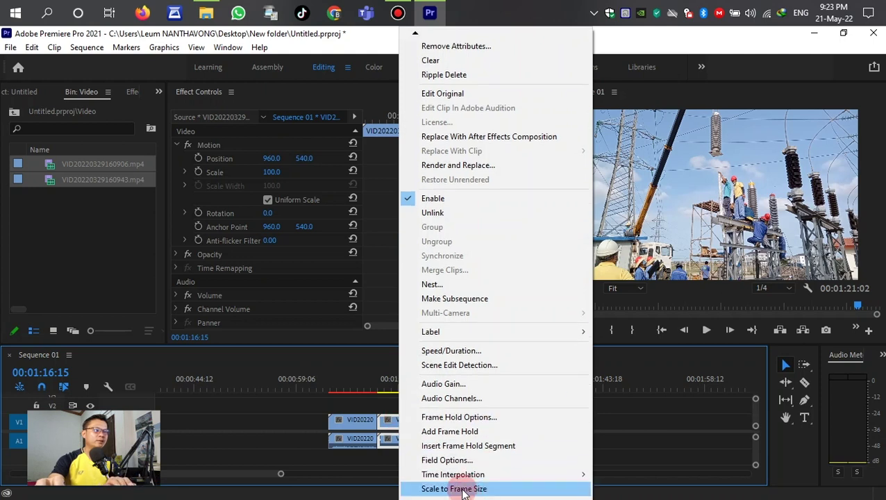
click(464, 490)
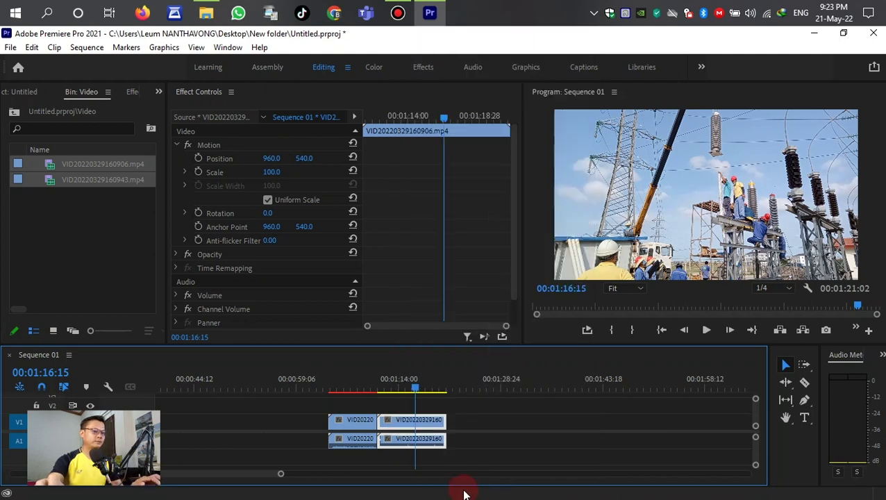
Step: Draw a roughly square shape with the Rectangle Tool over the scaffolding beside the masked man at 00:01:10:09 and select its graphic clip
scroll(286, 431, up, 3)
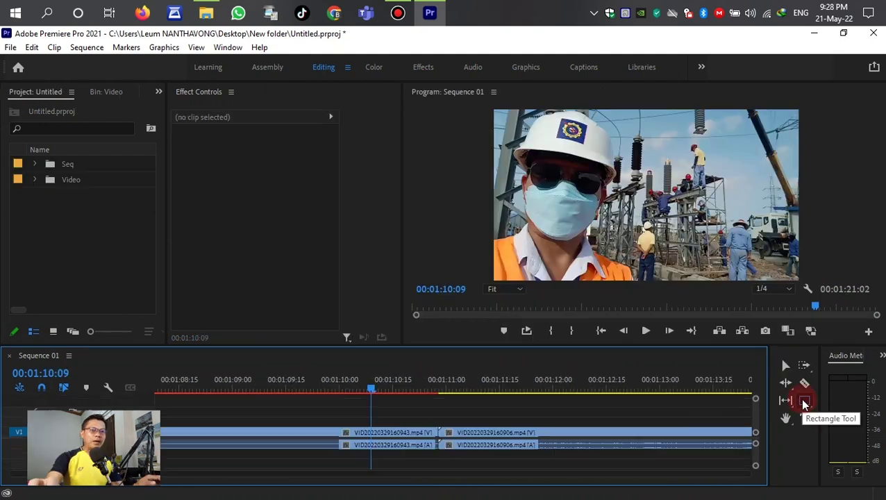
click(804, 402)
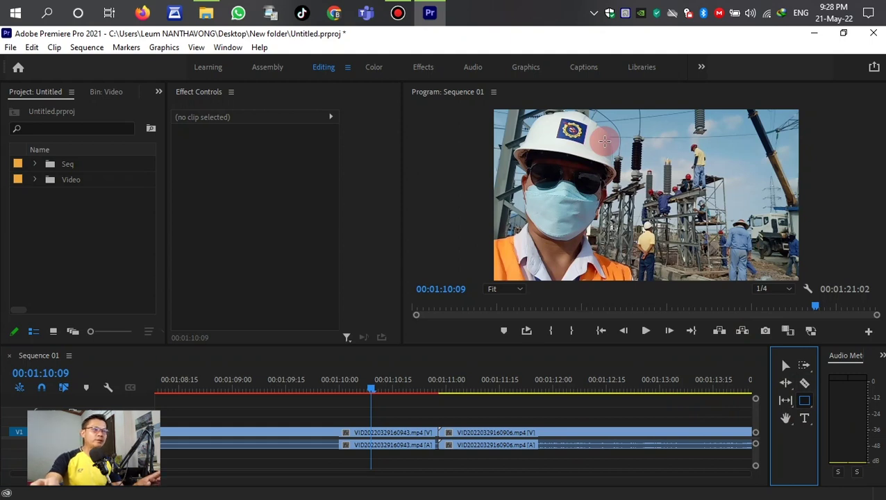
drag(605, 142, 716, 241)
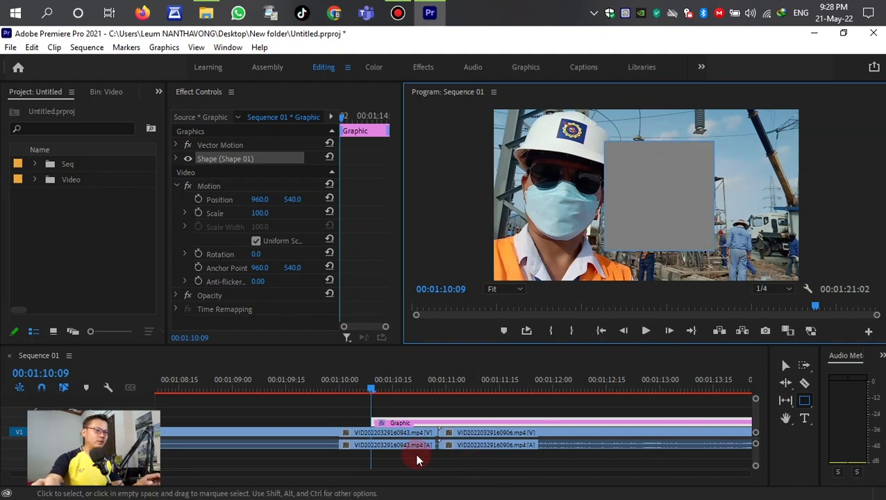
scroll(415, 439, up, 2)
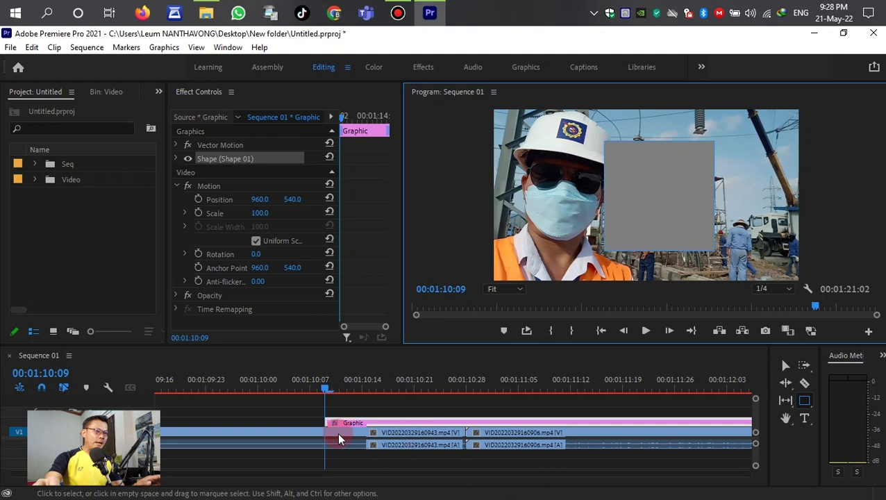
click(330, 421)
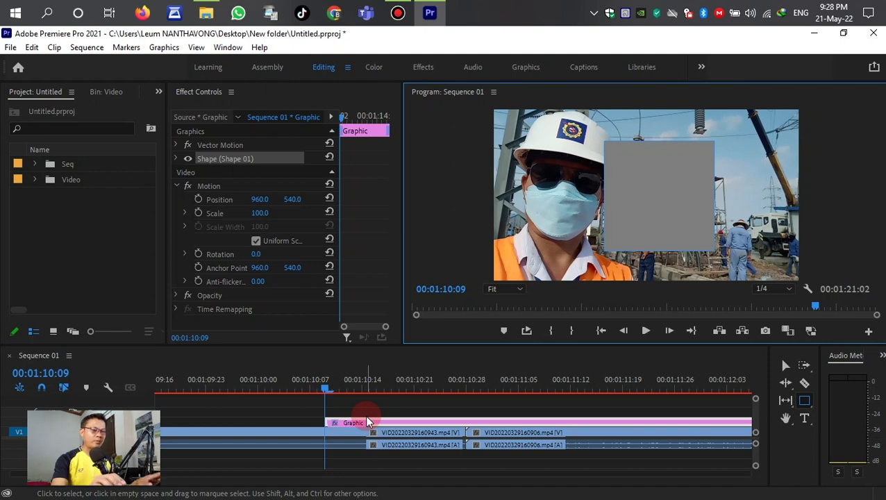
Step: Trim the Graphic clip to one second, cutting it at 00:01:11:09, and move it to V3 so it ends at the cut between the video clips
key(space)
key(space)
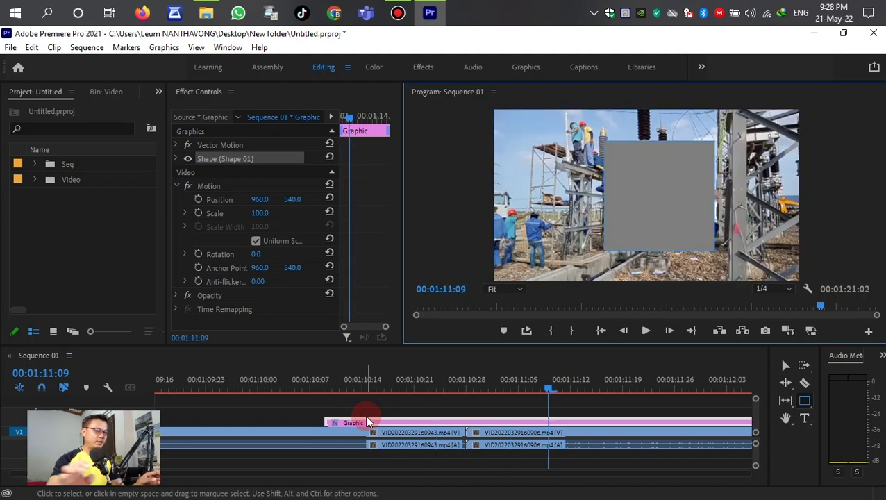
key(ctrl+k)
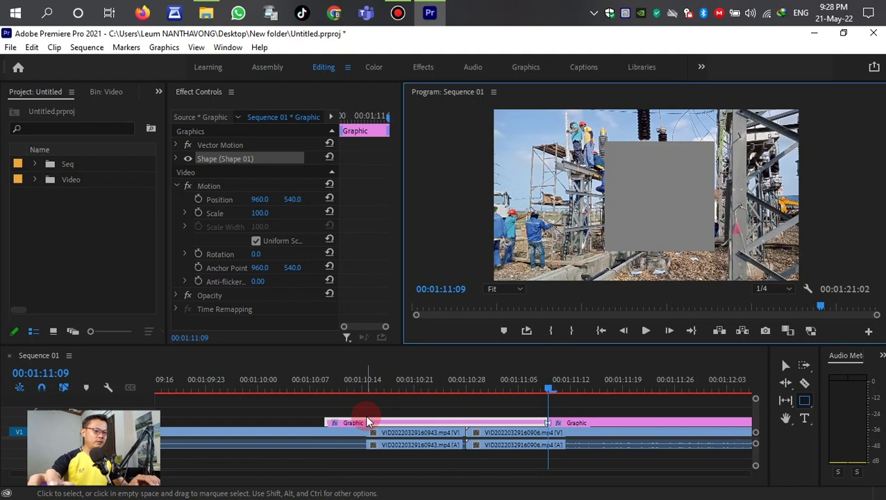
click(572, 423)
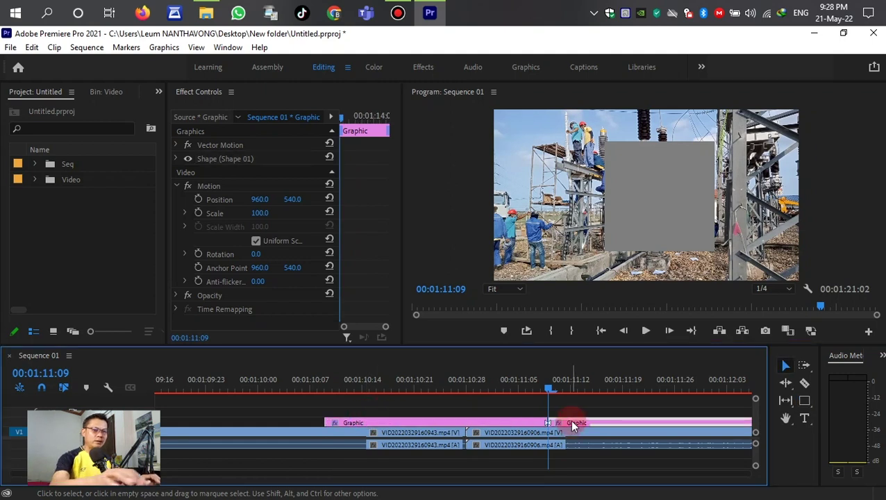
key(Delete)
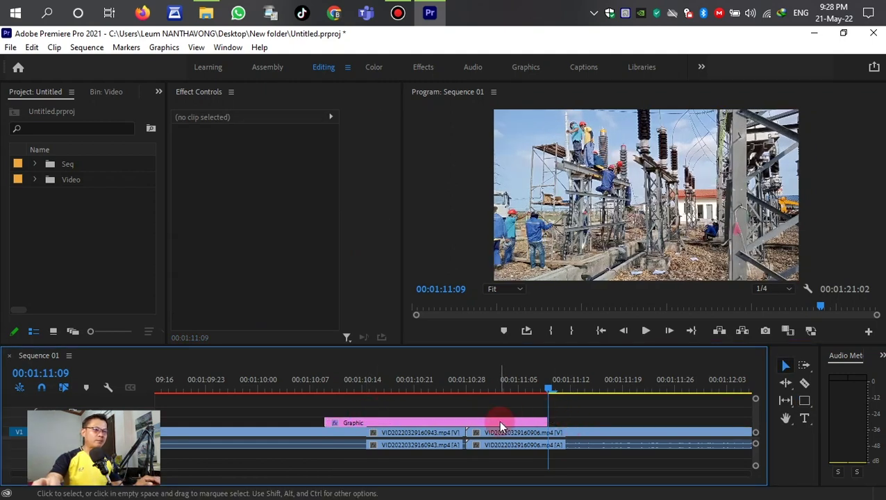
drag(500, 420, 419, 423)
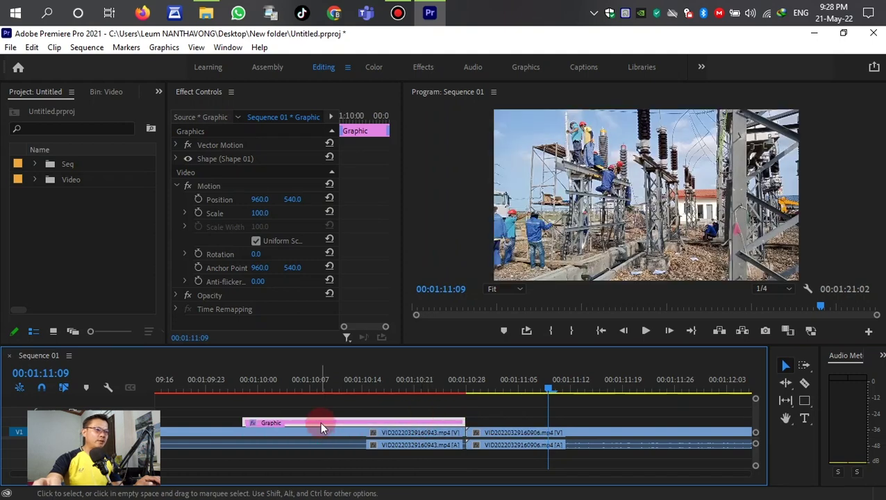
drag(320, 422, 320, 413)
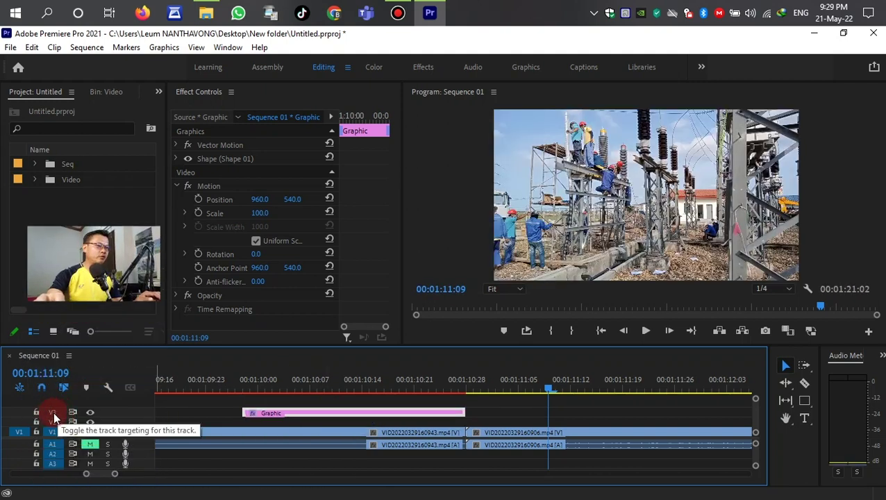
Step: Unlink the audio from both video clips and delete their audio from track A1
click(501, 434)
drag(501, 464, 459, 432)
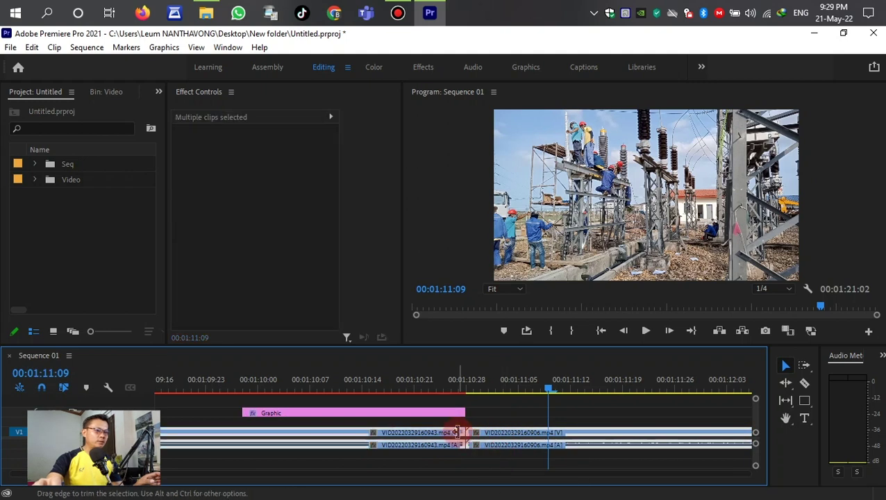
click(457, 432)
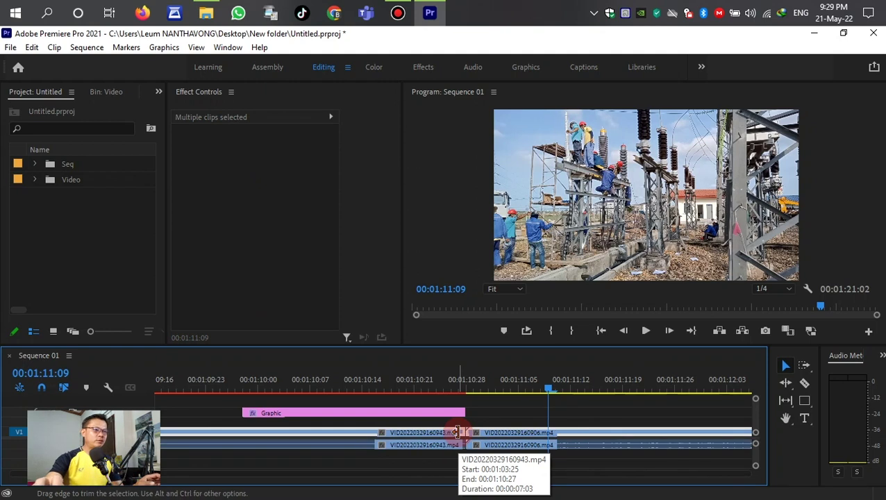
drag(452, 448, 450, 445)
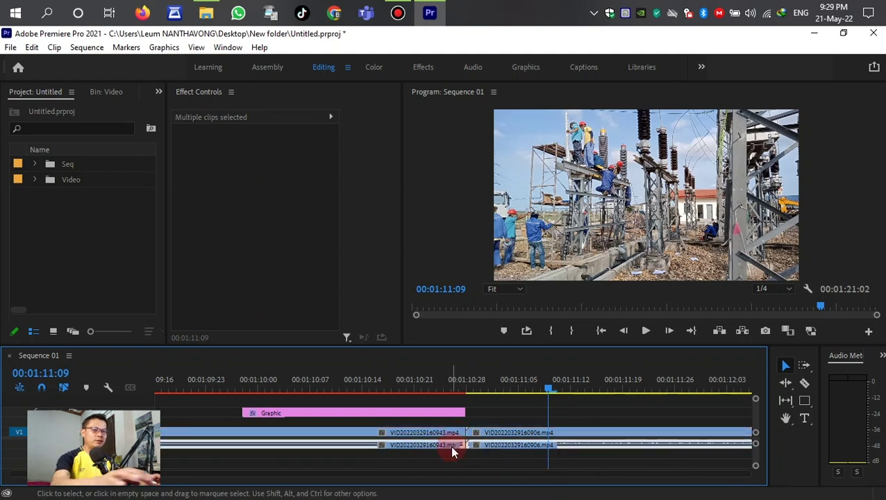
key(Delete)
Step: Move VID20220329160906.mp4 to V2 starting with the Graphic clip, split it at the Graphic's end, and return the remainder to V1
click(493, 431)
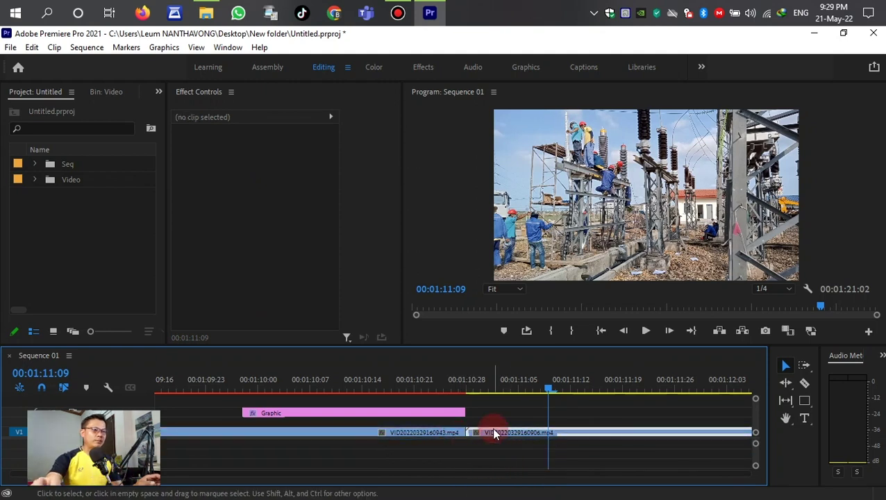
drag(494, 429, 284, 425)
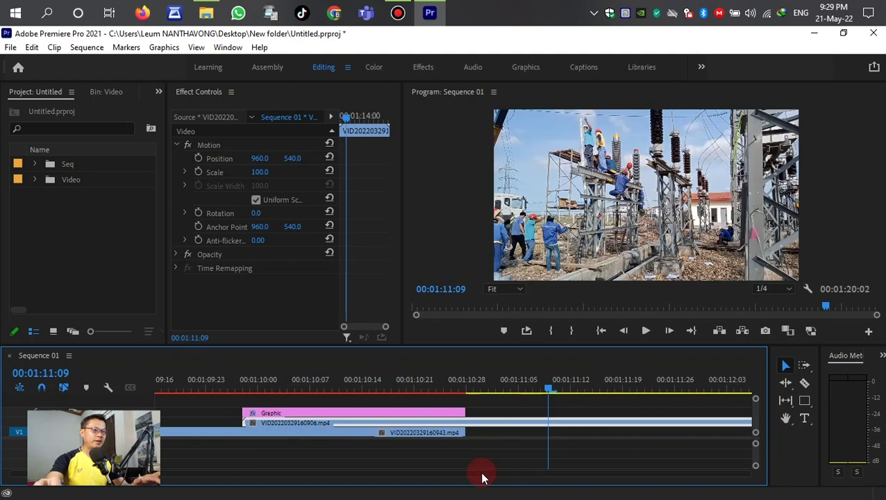
key(c)
click(468, 423)
key(v)
drag(480, 422, 481, 431)
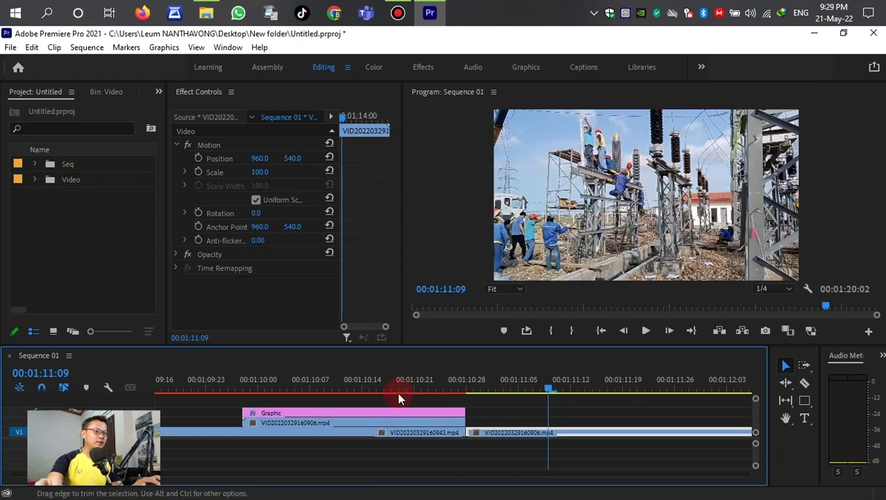
Step: At 00:01:10:03, select Shape 01 of the Graphic clip in the Graphics workspace and centre it horizontally and vertically in the frame
drag(555, 387, 279, 394)
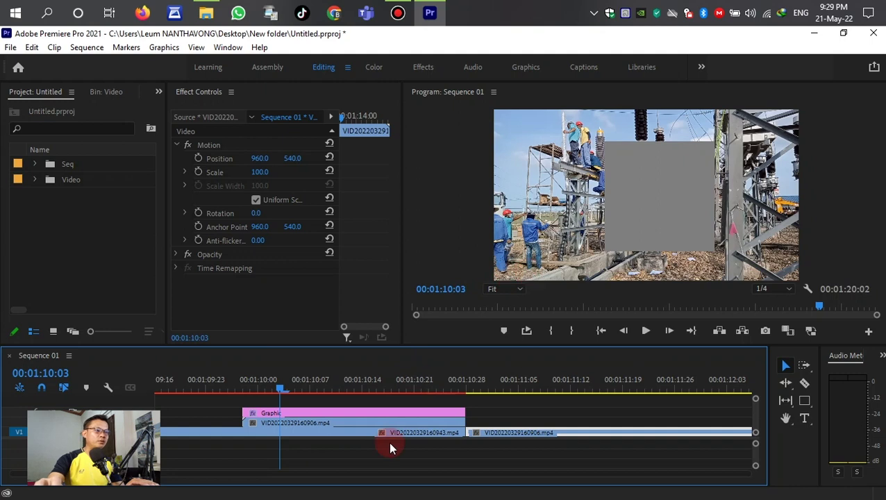
click(351, 413)
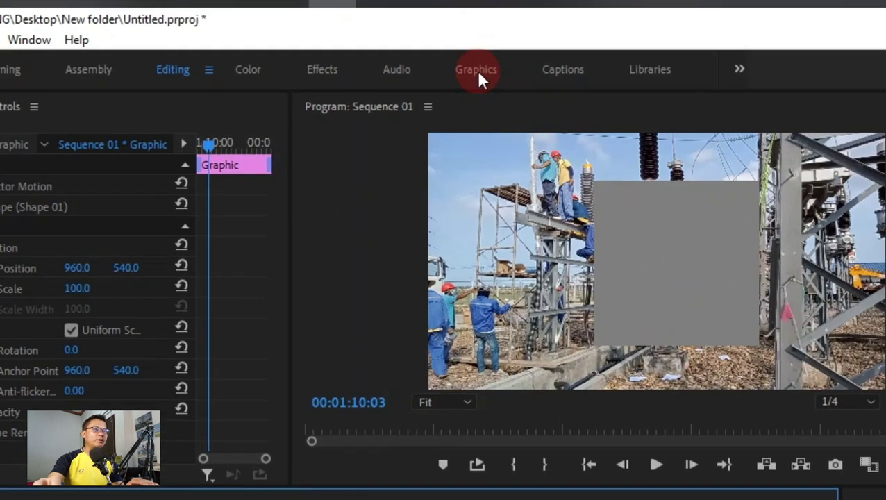
click(526, 66)
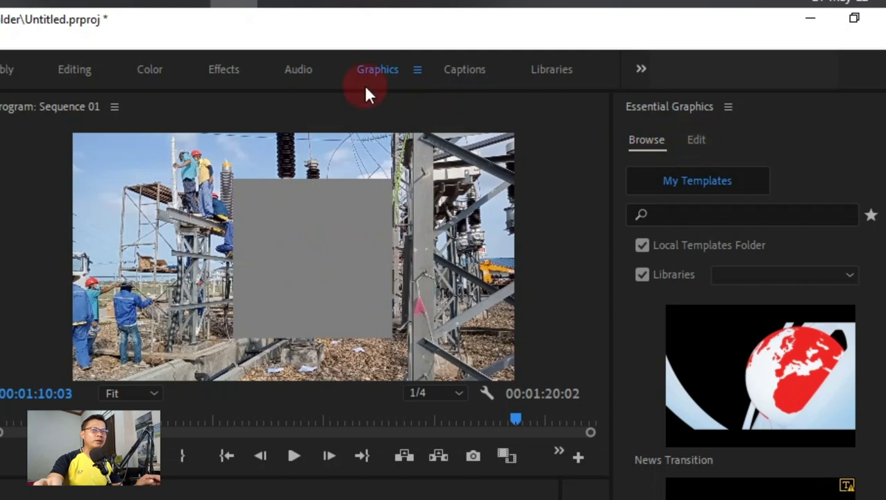
click(697, 141)
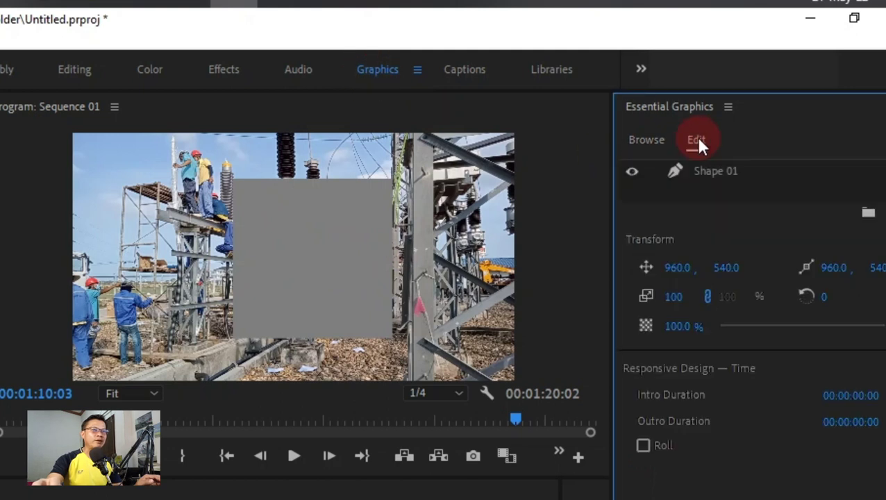
click(716, 174)
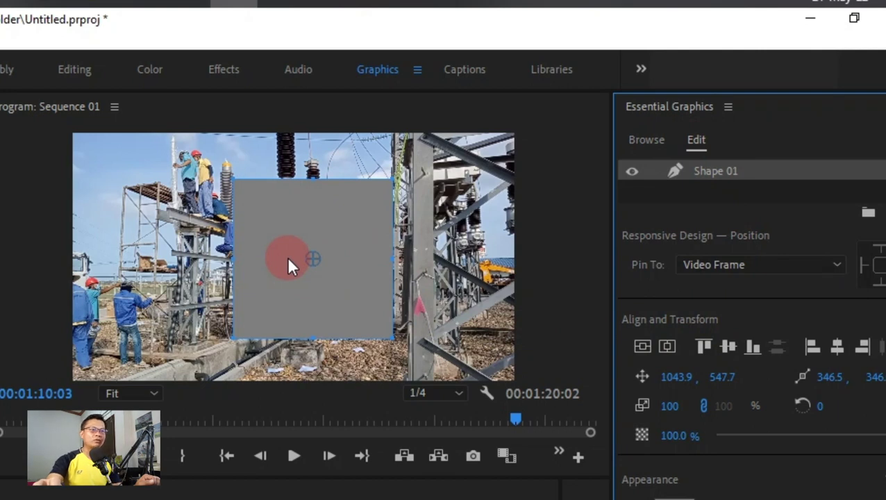
click(640, 345)
click(667, 345)
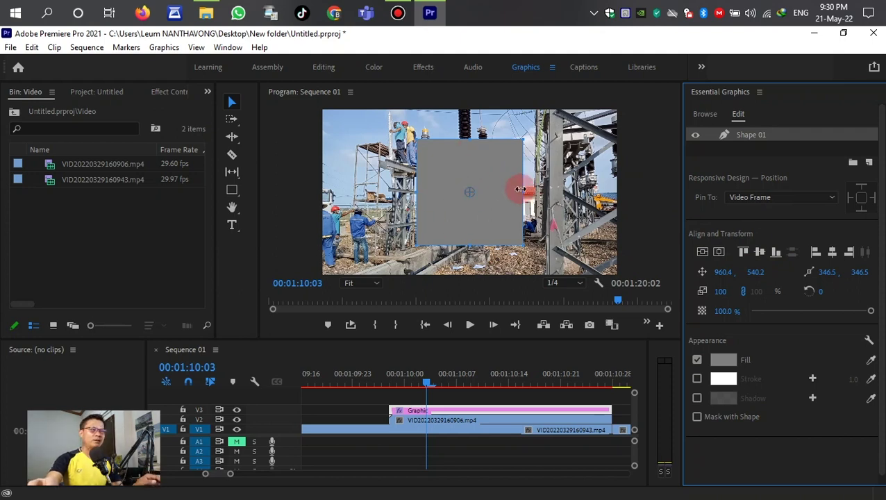
Step: Rotate Shape 01 by 45° so the square stands as a diamond
scroll(439, 424, down, 1)
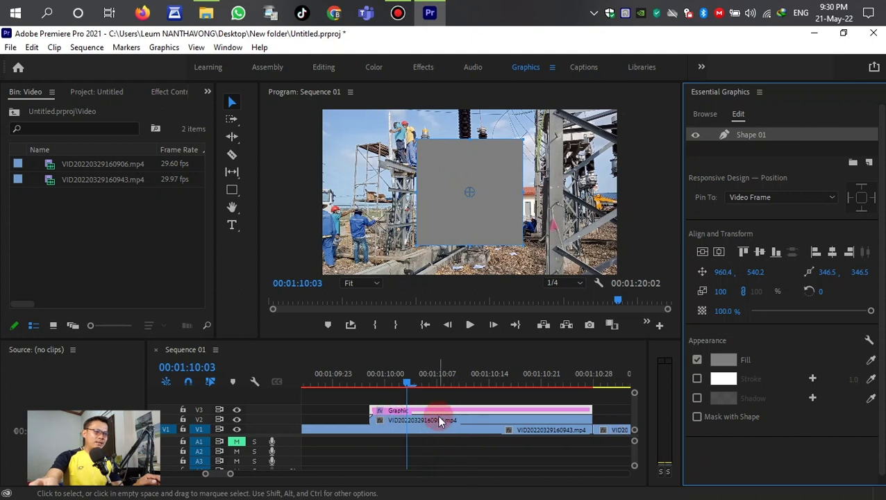
click(436, 409)
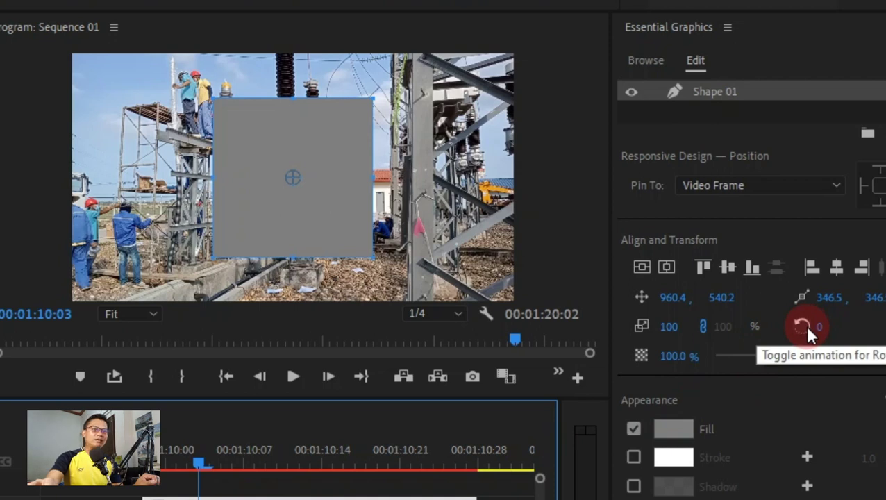
click(818, 333)
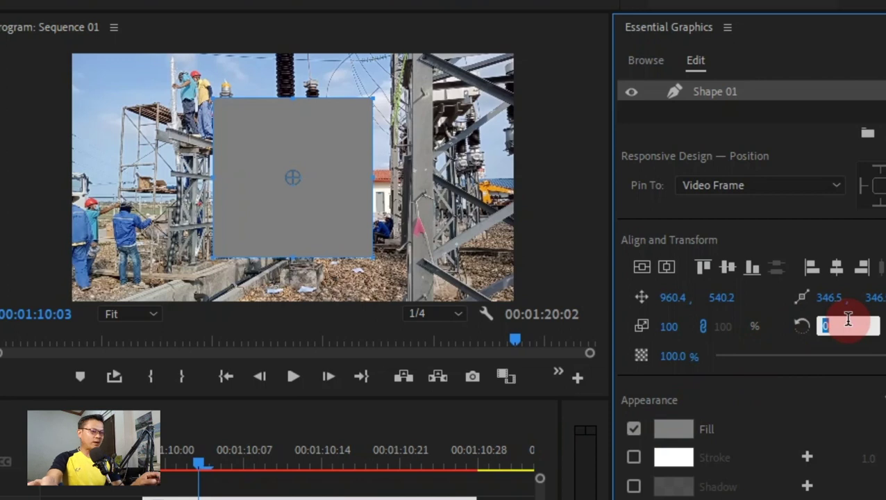
text(45)
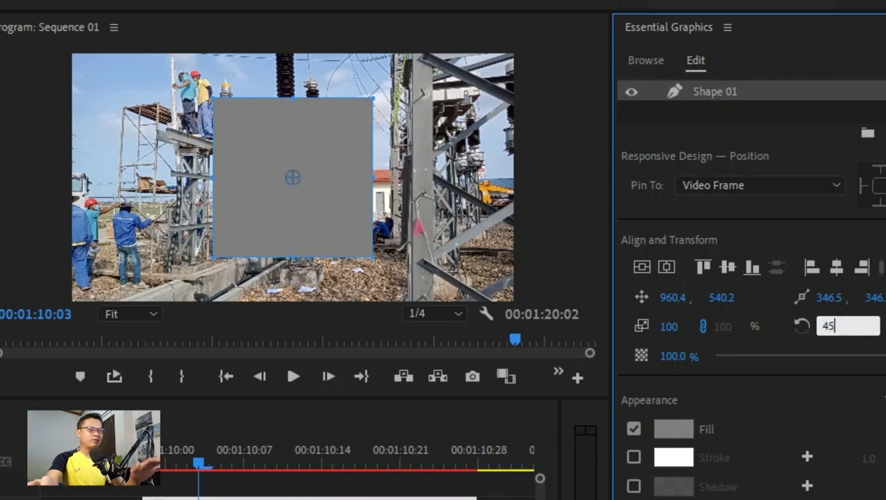
key(Return)
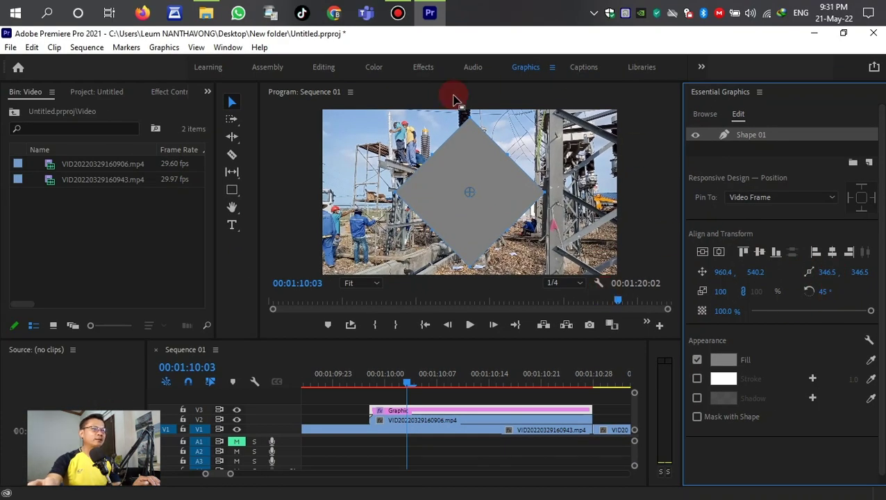
Step: Return to the Editing workspace, widen Effect Controls, and expand the Graphic clip's Shape (Shape 01) properties down to its Transform settings
click(328, 69)
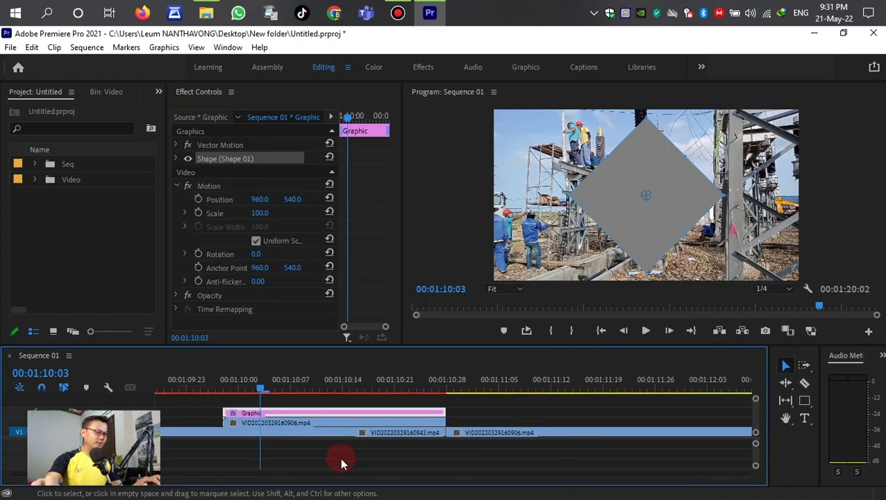
drag(165, 203, 89, 203)
click(272, 422)
click(283, 413)
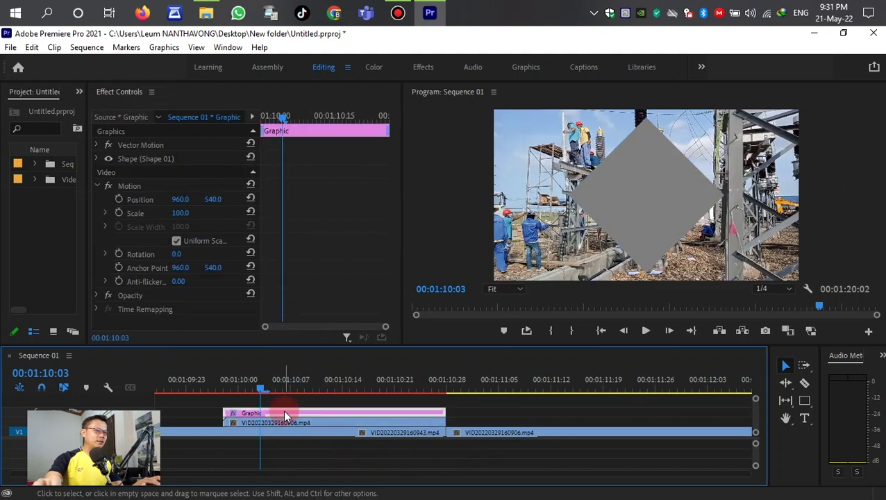
scroll(229, 411, up, 1)
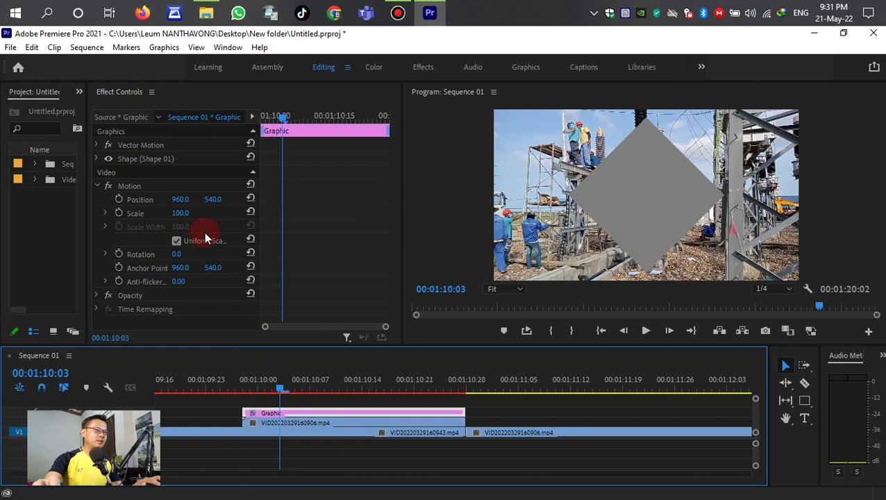
click(104, 164)
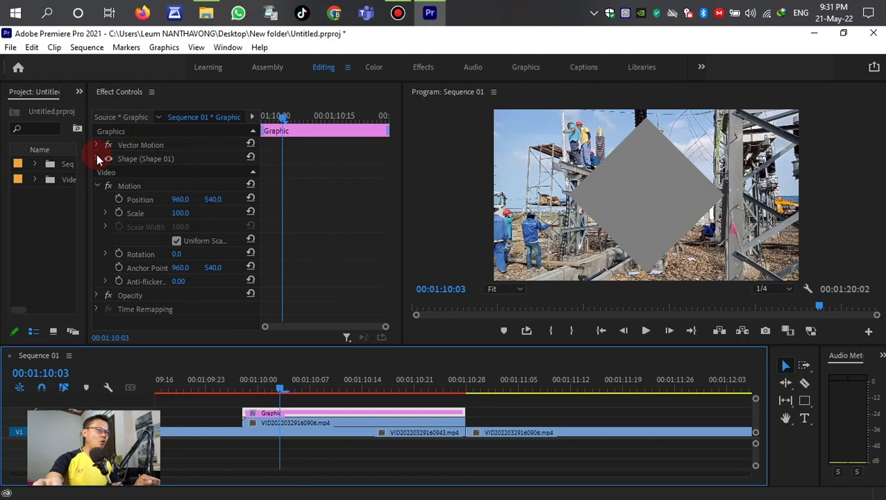
click(96, 158)
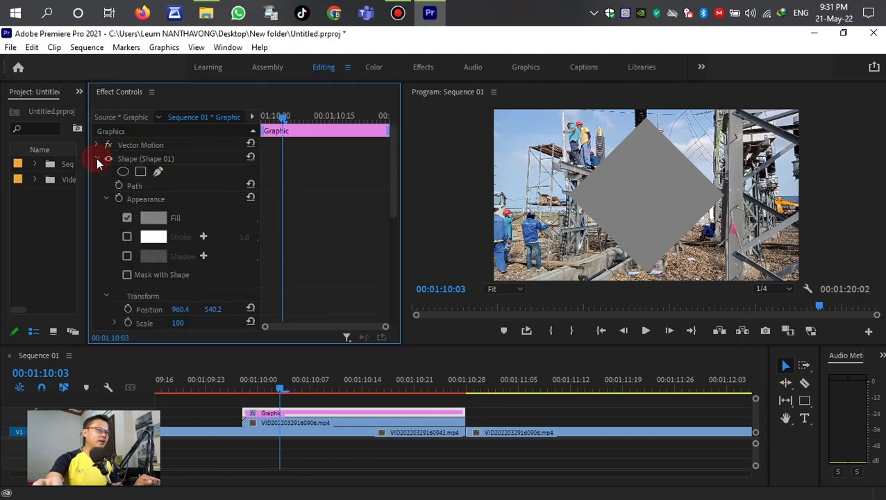
drag(391, 186, 476, 232)
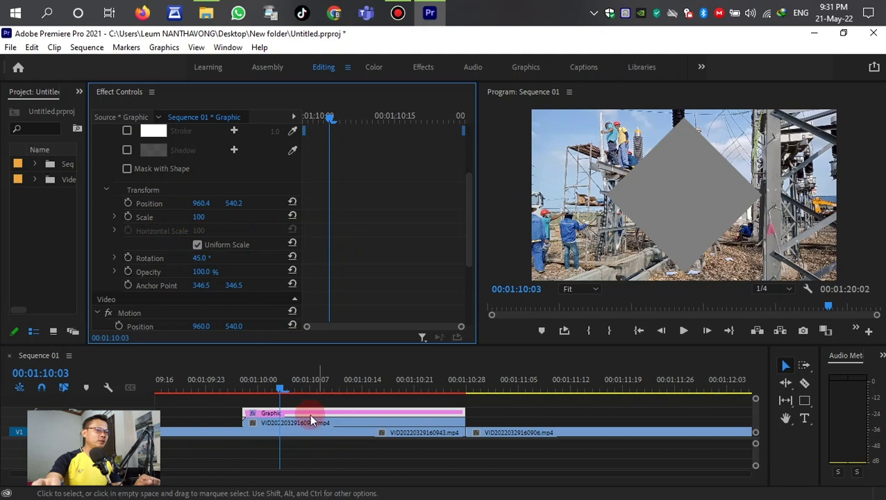
Step: Set Shape 01's Scale to 0 at 00:01:10:10, enable Scale animation, and move the keyframe to the start of the Graphic clip
drag(280, 390, 332, 307)
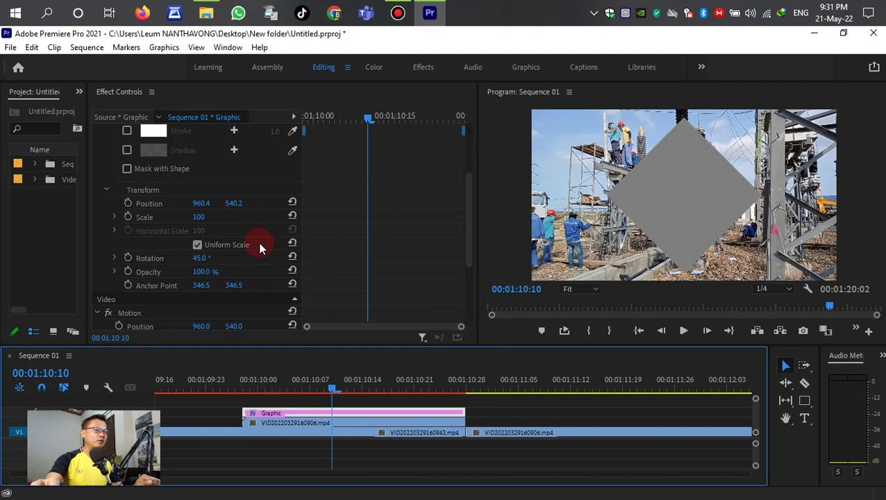
click(208, 216)
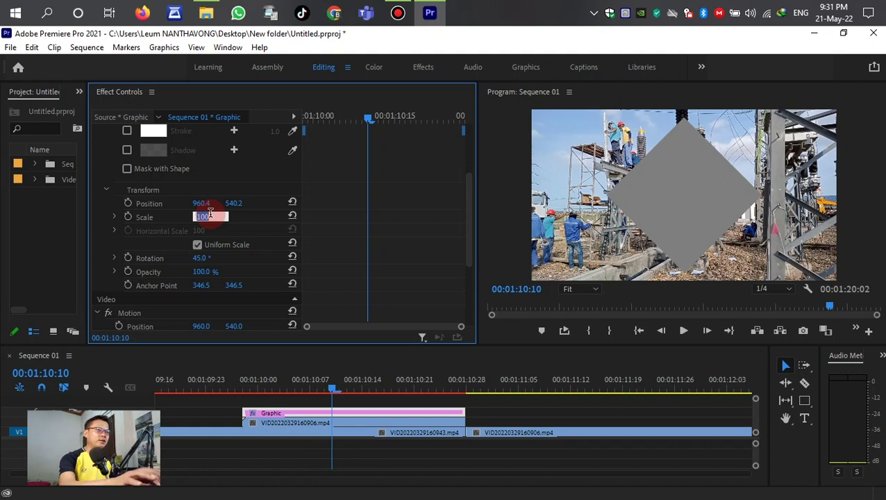
text(0)
click(210, 218)
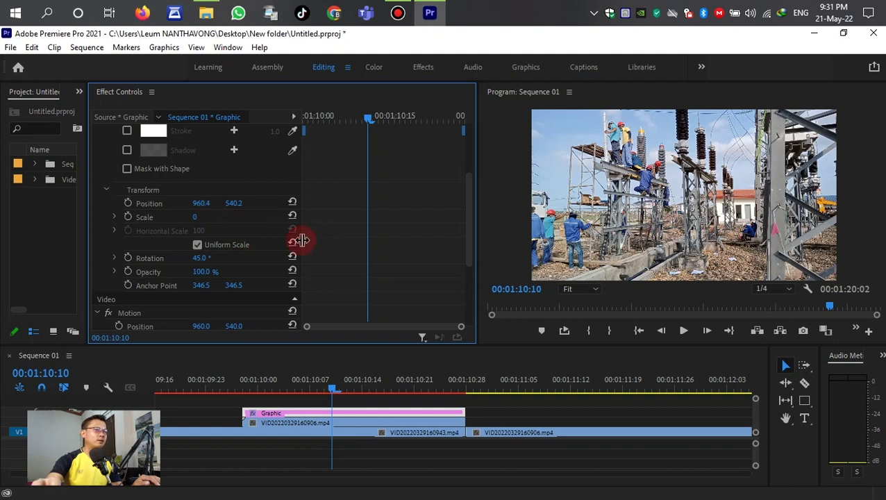
click(128, 217)
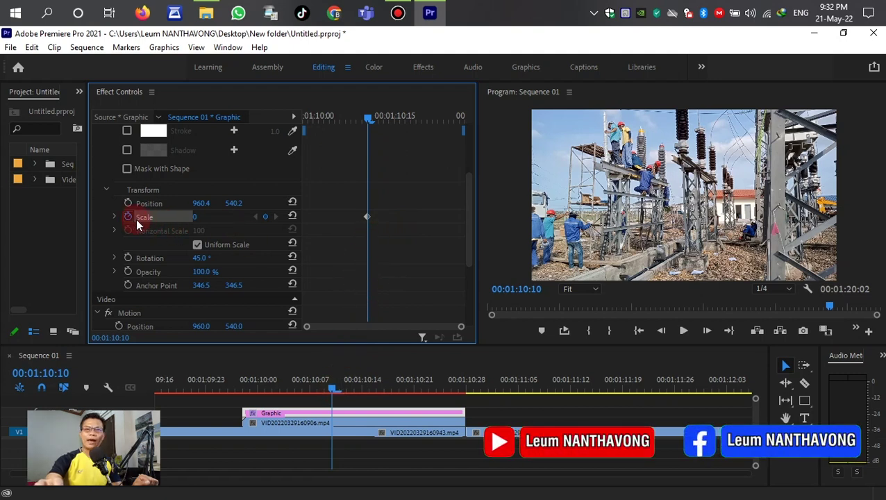
drag(367, 218, 256, 218)
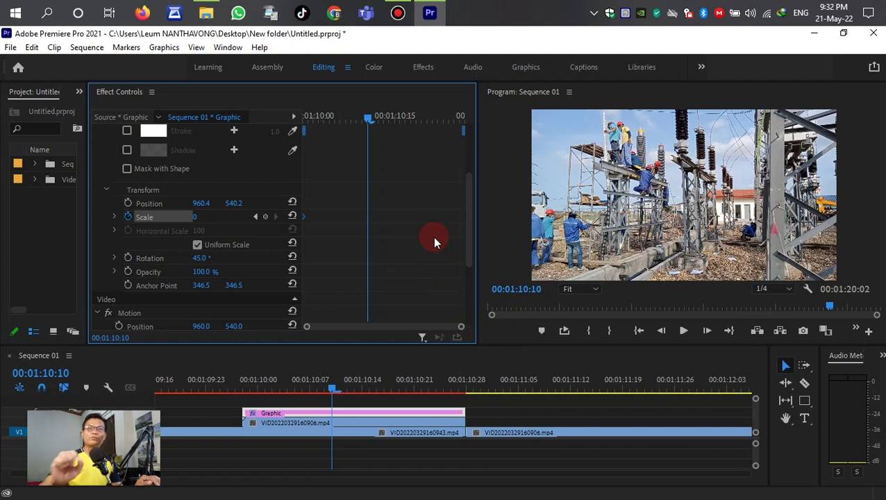
Step: At 00:01:10:10, add a Scale keyframe by enlarging Shape 01 to 321 so it almost covers the frame
click(193, 217)
text(0)
key(BackSpace)
text(32)
drag(198, 216, 177, 217)
drag(196, 217, 347, 217)
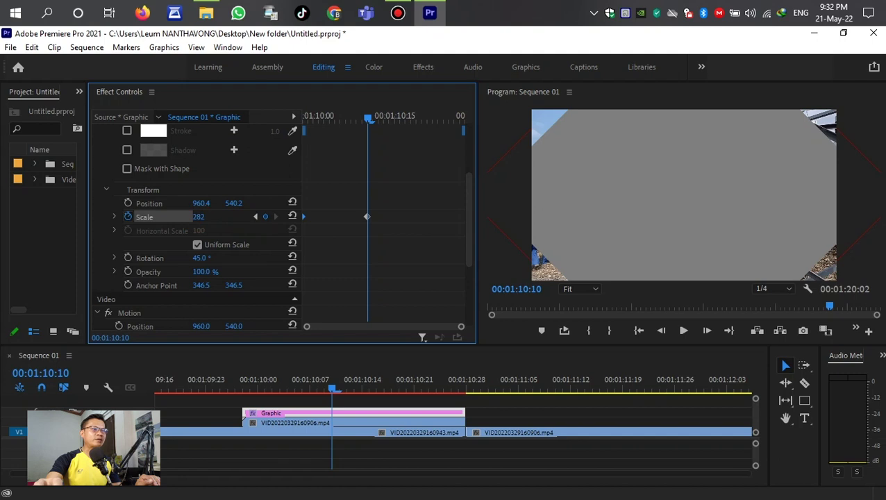
click(199, 218)
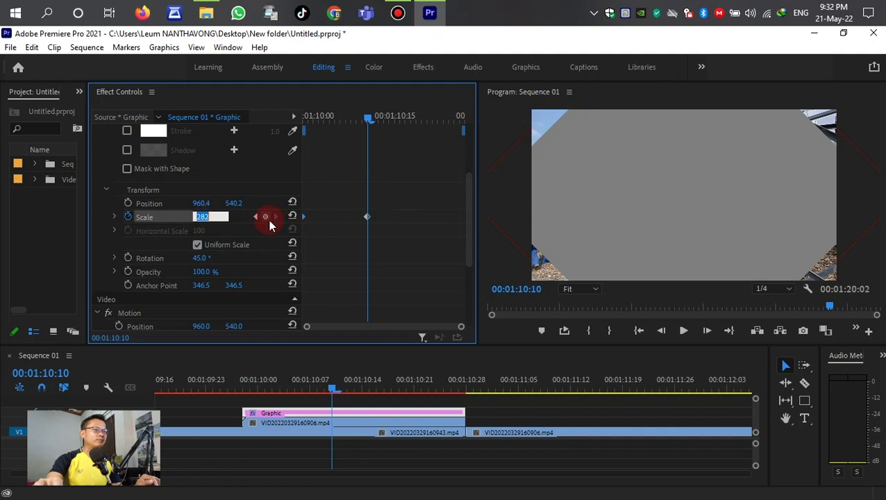
click(201, 217)
click(199, 219)
drag(199, 216, 222, 217)
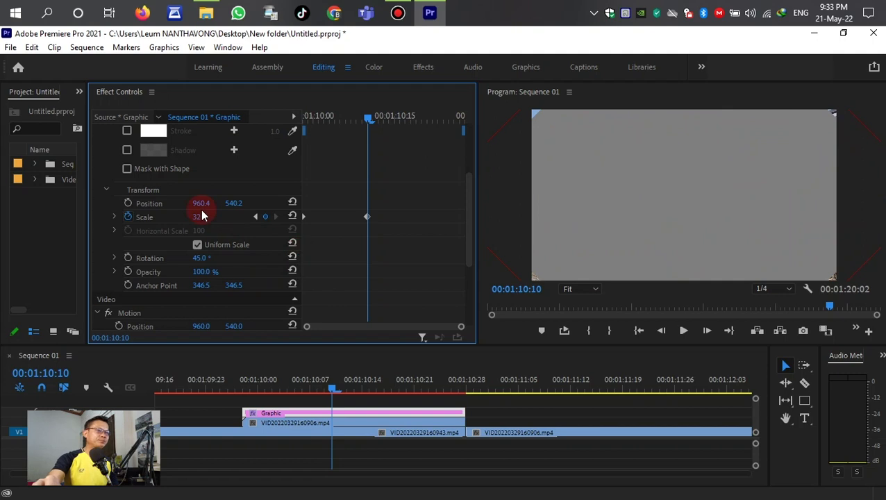
Step: Inspect the frame corners and raise Shape 01's Scale keyframe at 00:01:10:10 to 332 so the shape covers them completely
drag(465, 214, 473, 161)
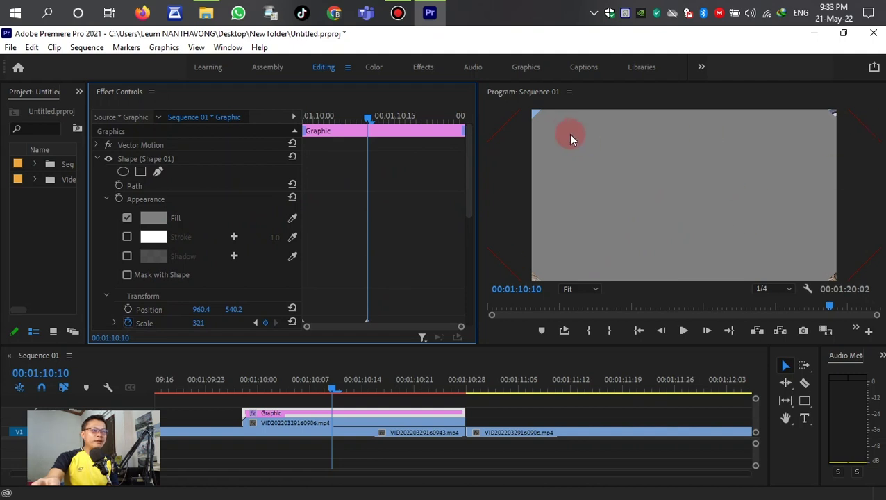
click(537, 112)
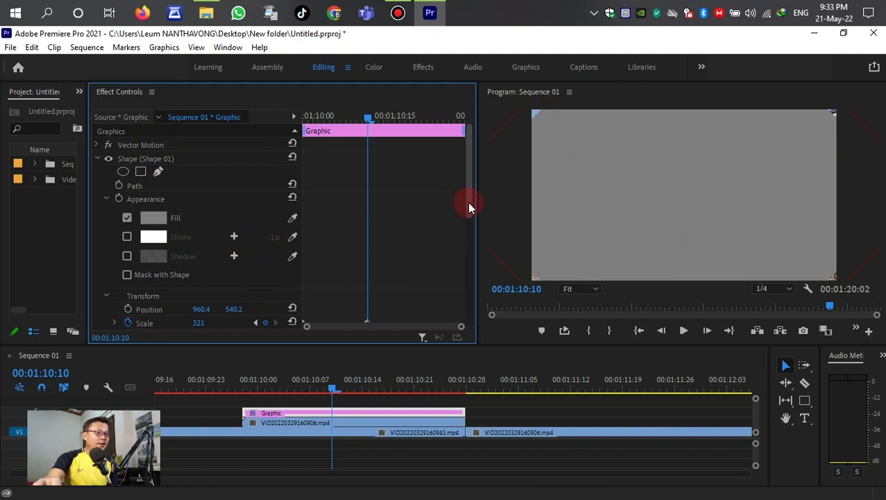
scroll(469, 204, down, 2)
click(205, 272)
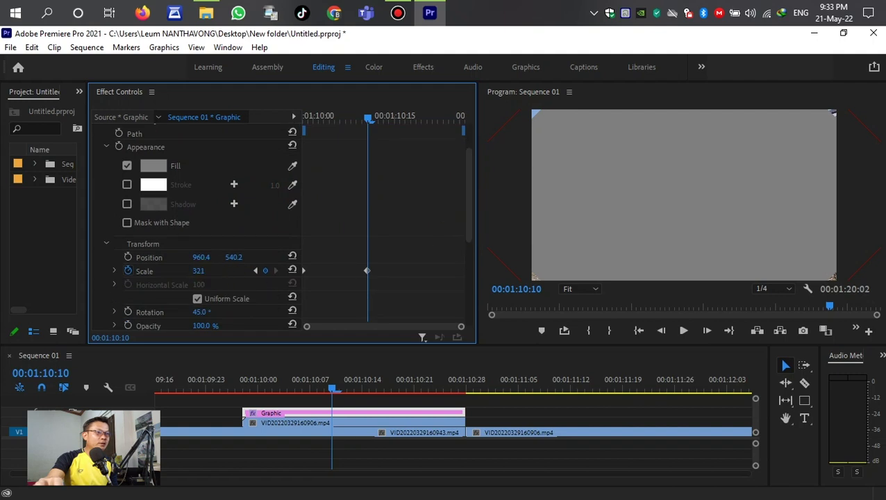
drag(198, 271, 49, 272)
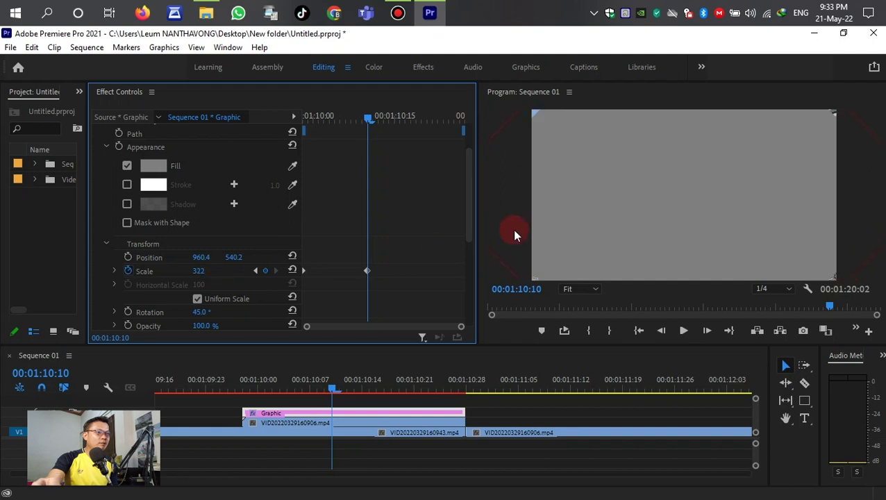
key(Right)
key(Right)
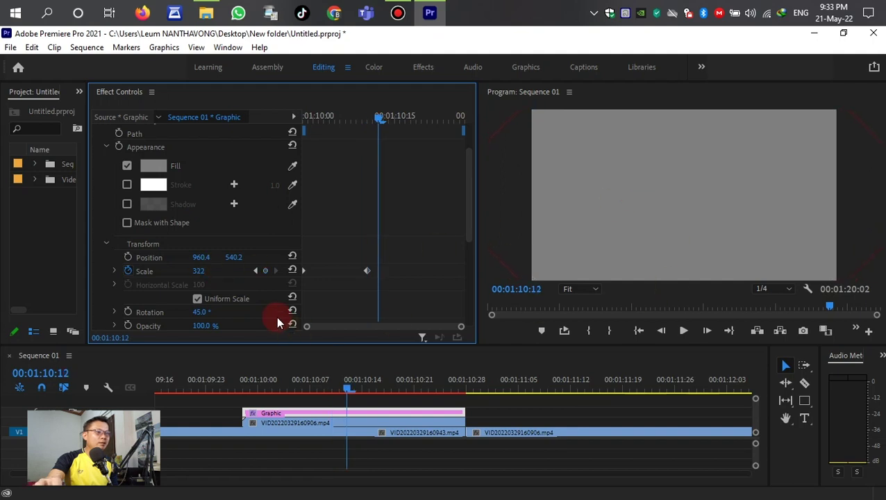
click(255, 270)
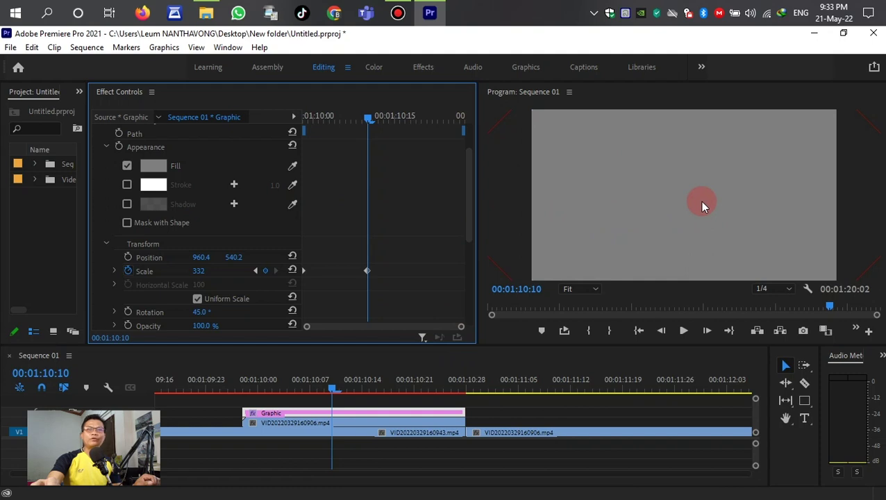
Step: Change Shape 01's fill colour to white
click(162, 166)
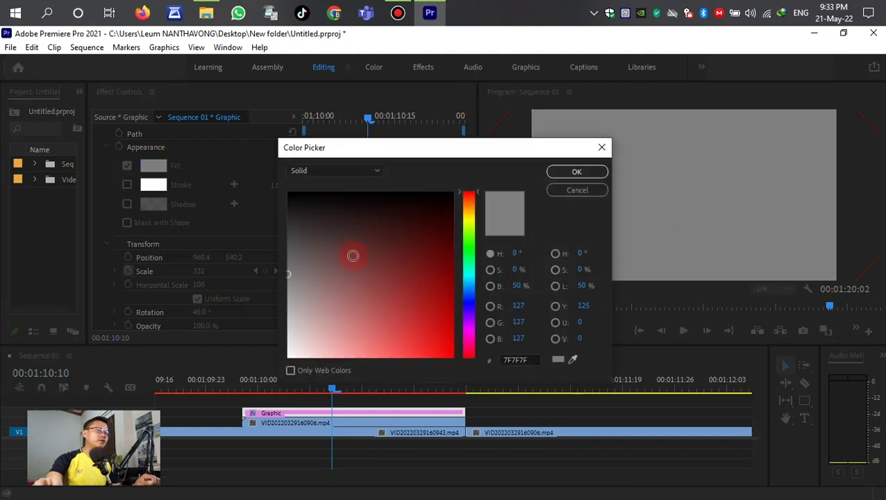
drag(292, 275, 292, 386)
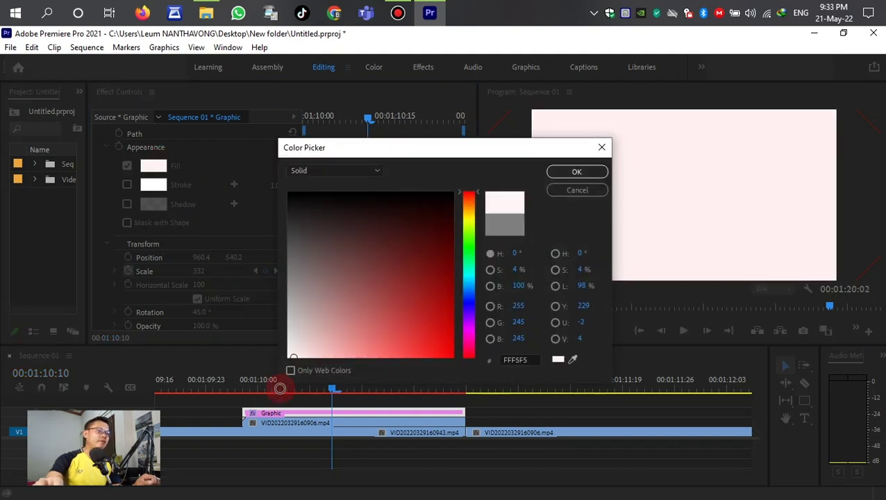
click(575, 172)
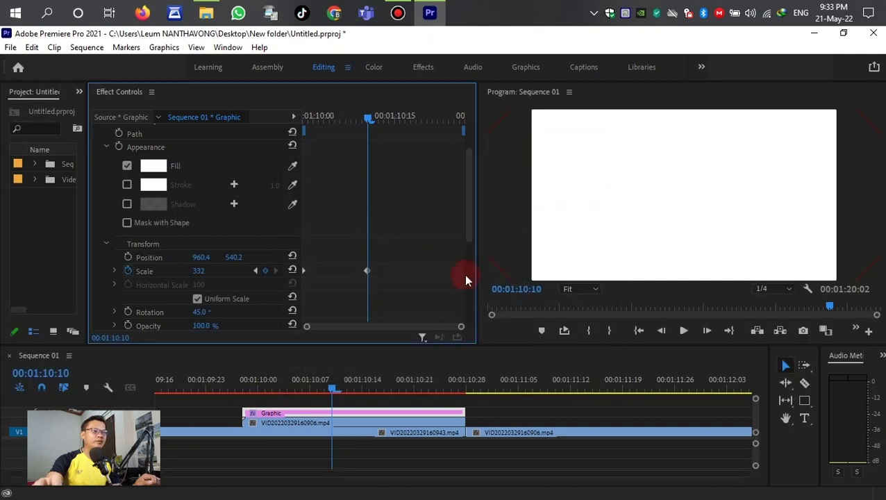
Step: Move Shape 01's second Scale keyframe from 00:01:10:10 to the end of the Graphic clip
drag(331, 387, 341, 419)
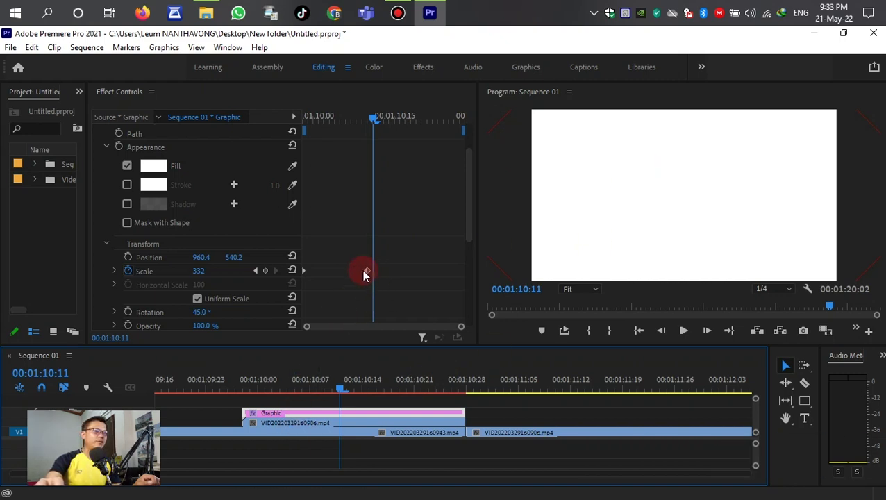
click(256, 272)
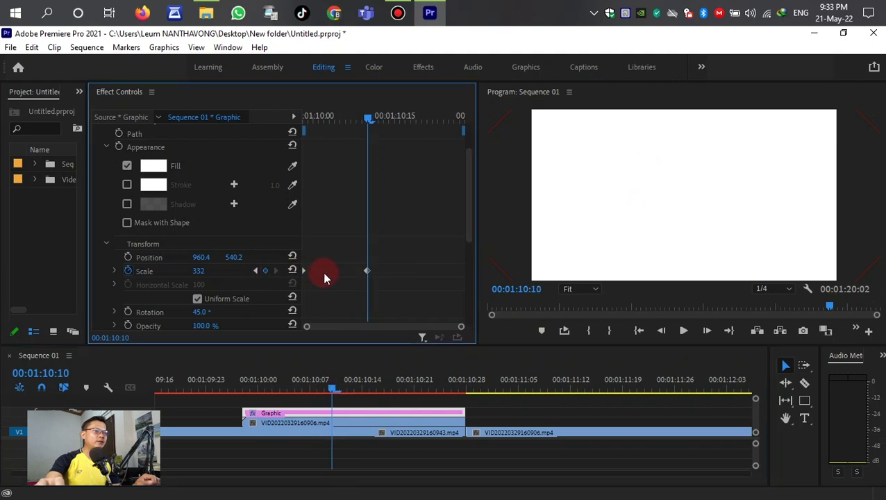
drag(367, 272, 710, 157)
Step: Play back the growing white diamond over the Graphic clip and park the playhead at 00:01:10:09
drag(333, 387, 430, 419)
click(204, 393)
key(space)
key(space)
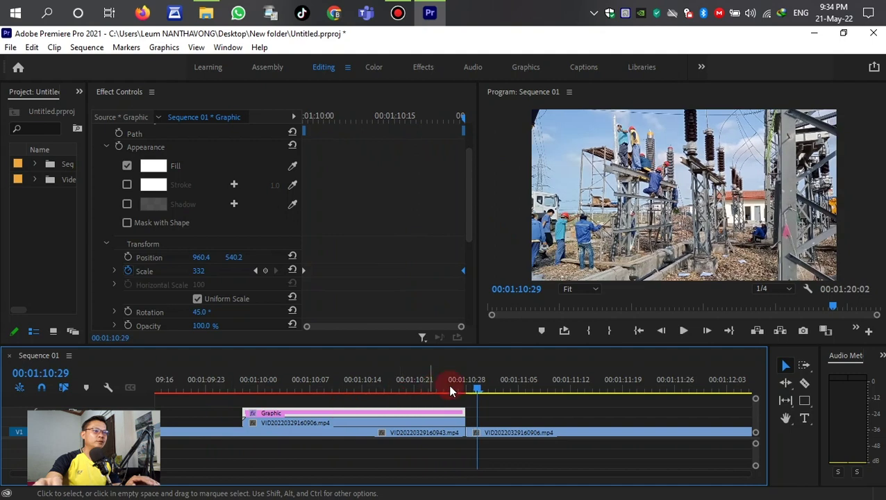
drag(474, 390, 335, 423)
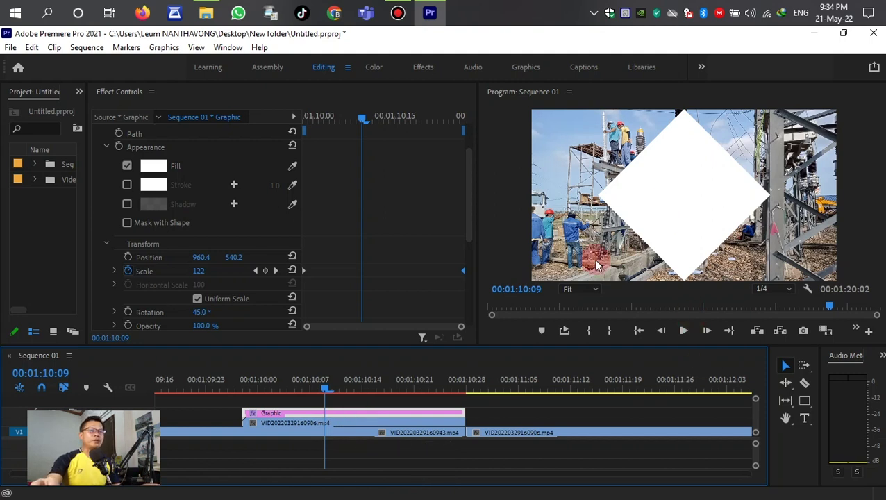
click(544, 453)
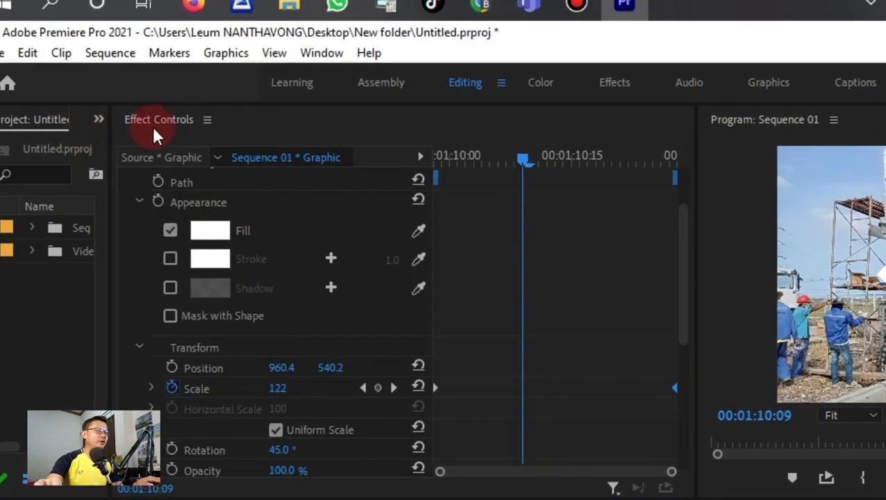
Step: Bring up the Effects panel beside Effect Controls and widen it
click(99, 119)
click(123, 187)
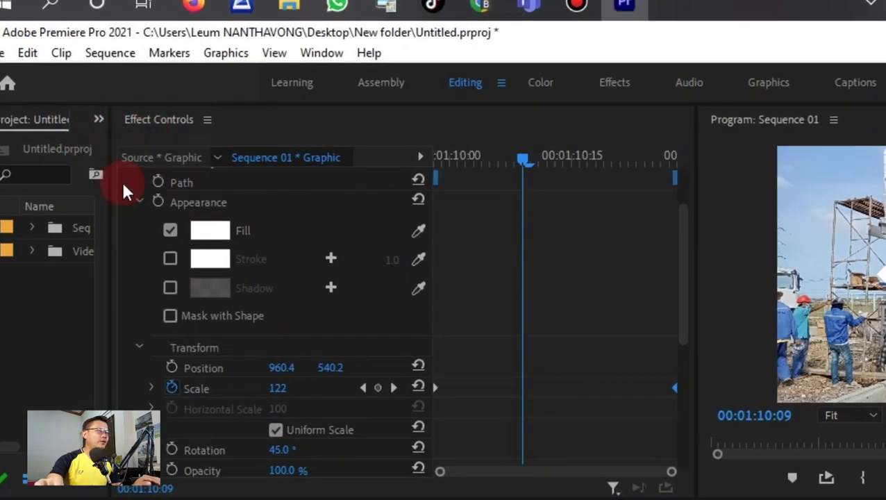
drag(113, 242, 279, 243)
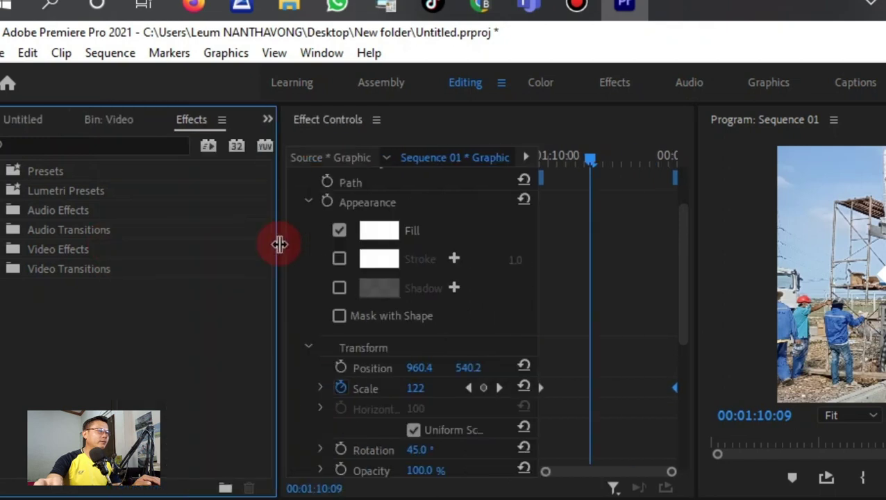
Step: Search the effects for "track" and apply Track Matte Key to the VID20220329160906.mp4 clip directly below the Graphic clip
click(86, 146)
text(track)
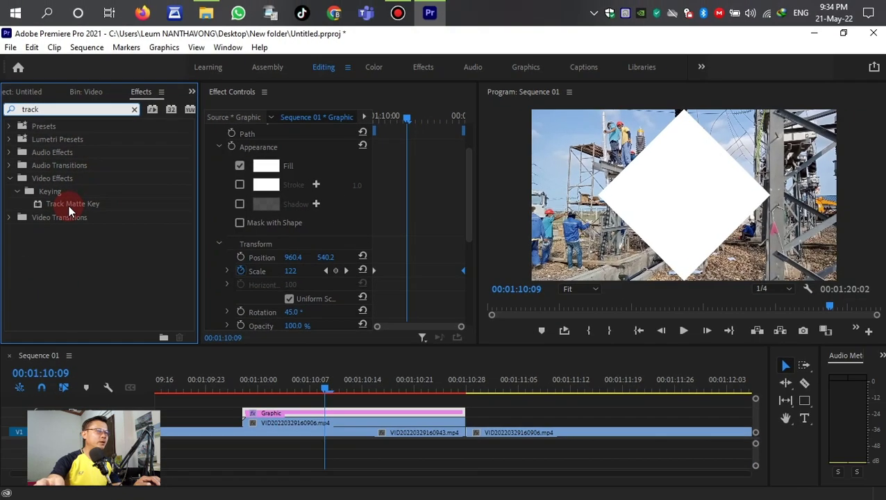
drag(69, 210, 322, 423)
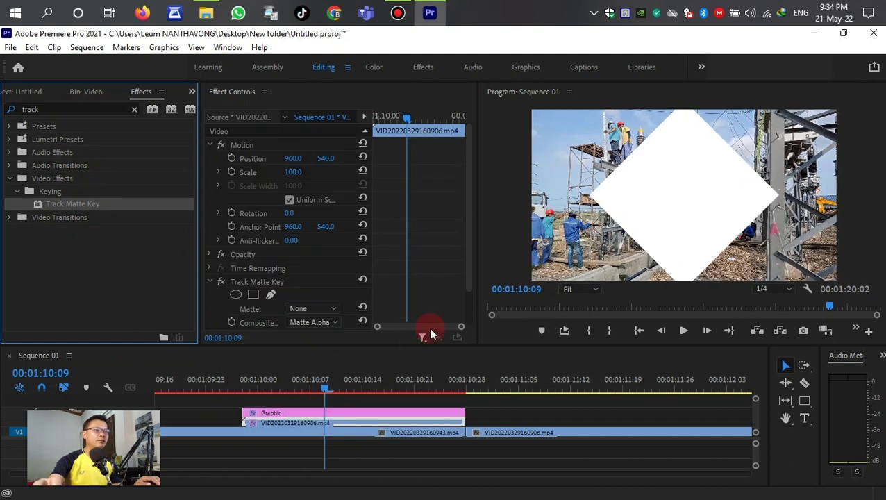
Step: Set the Matte source of the clip's Track Matte Key to Video 3
drag(470, 224, 484, 323)
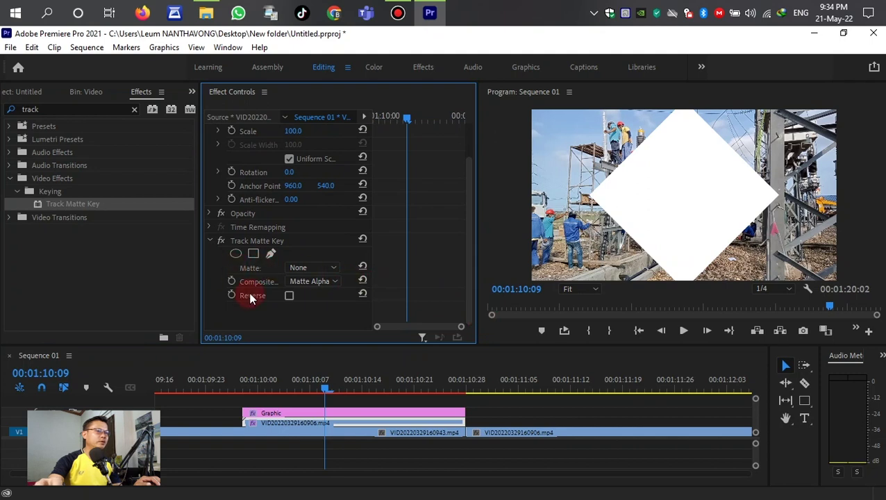
click(333, 268)
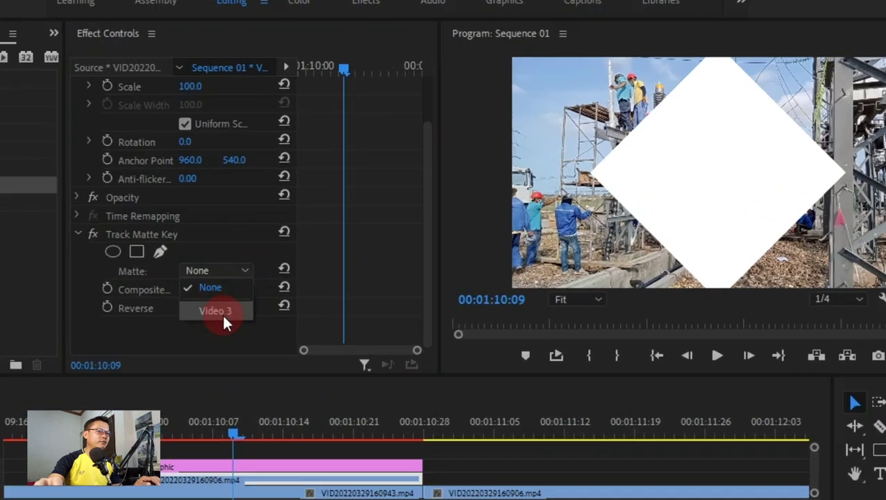
click(179, 317)
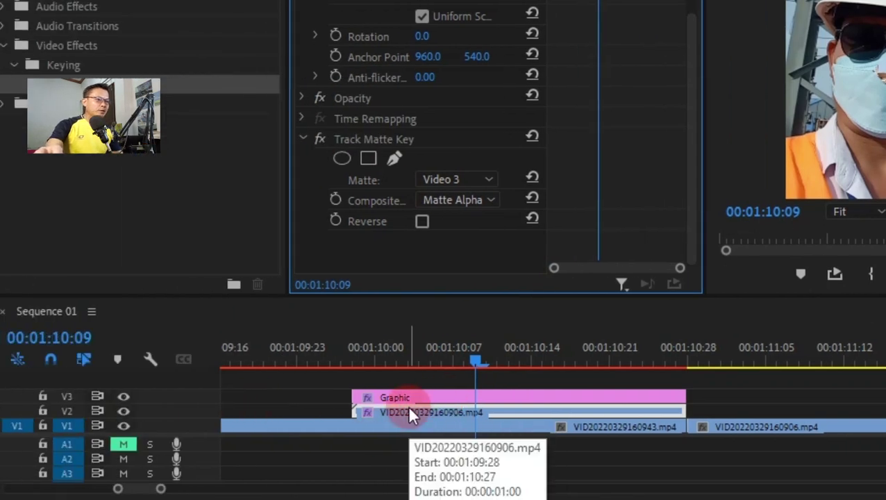
key(ctrl+s)
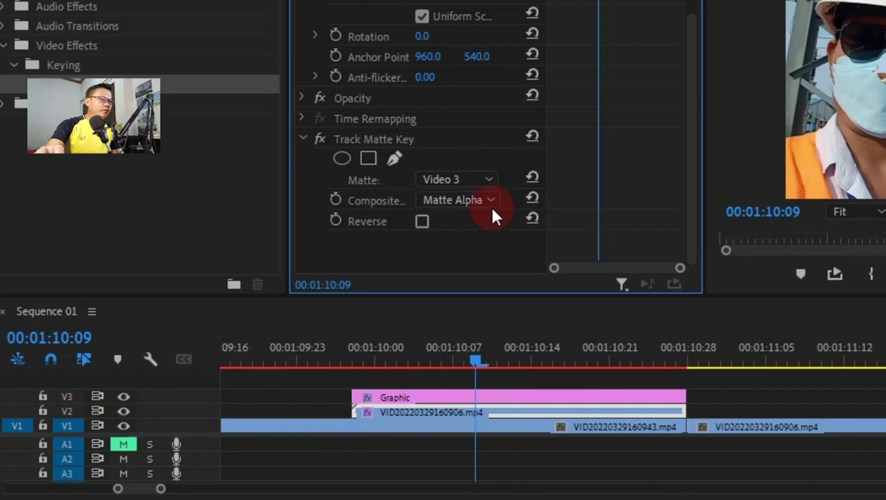
click(490, 180)
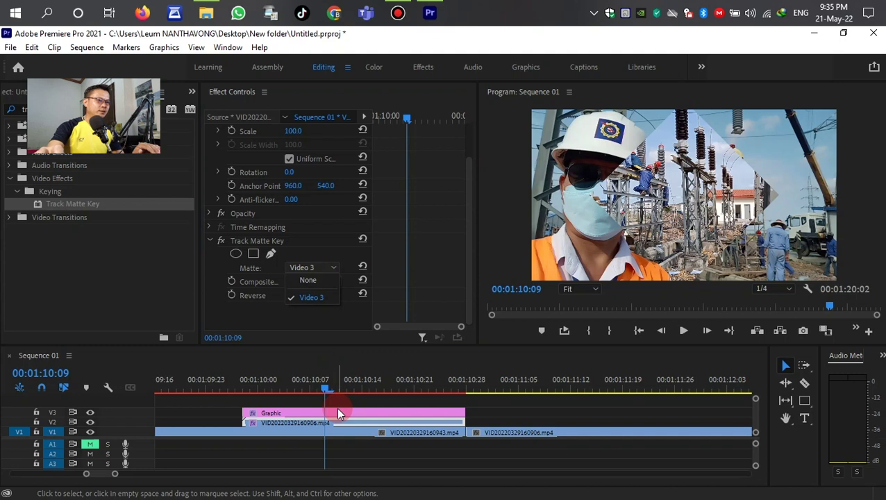
Step: Play the diamond matte transition several times from before the Graphic clip, and scrub back to 00:01:10:08
click(321, 383)
drag(323, 383, 210, 389)
key(space)
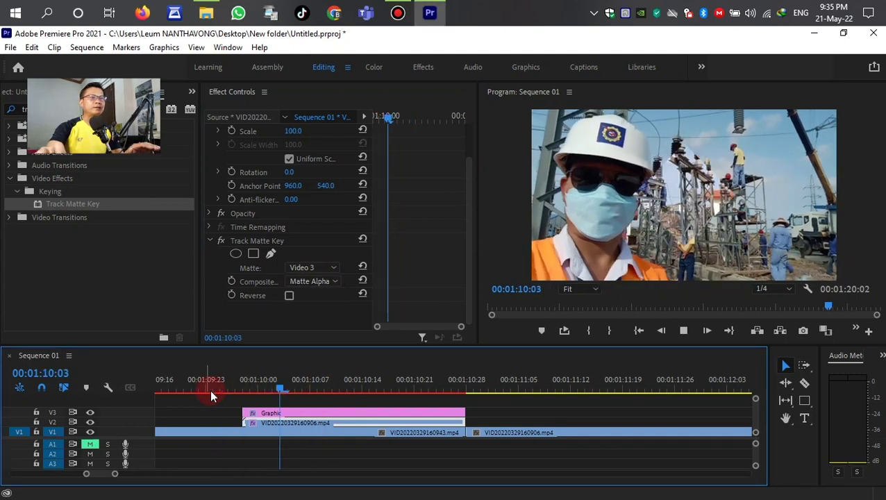
drag(505, 389, 225, 391)
key(space)
drag(452, 389, 236, 391)
key(space)
key(space)
click(232, 394)
key(space)
key(space)
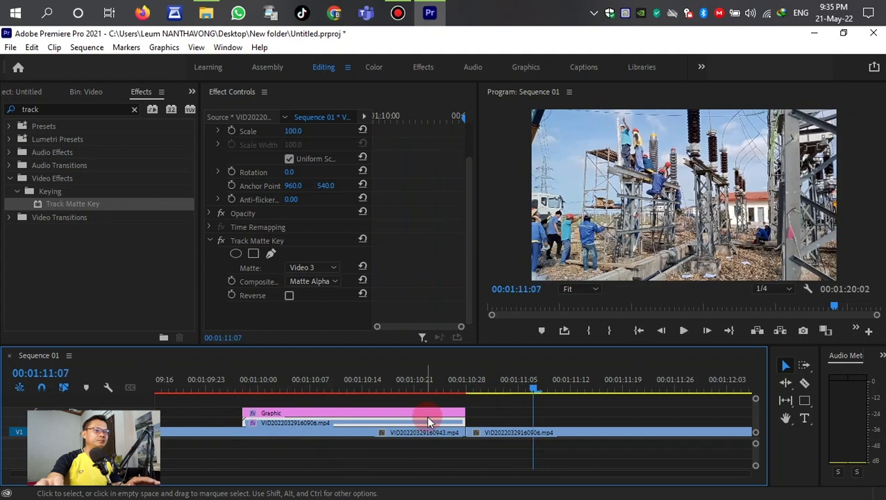
drag(531, 385, 315, 391)
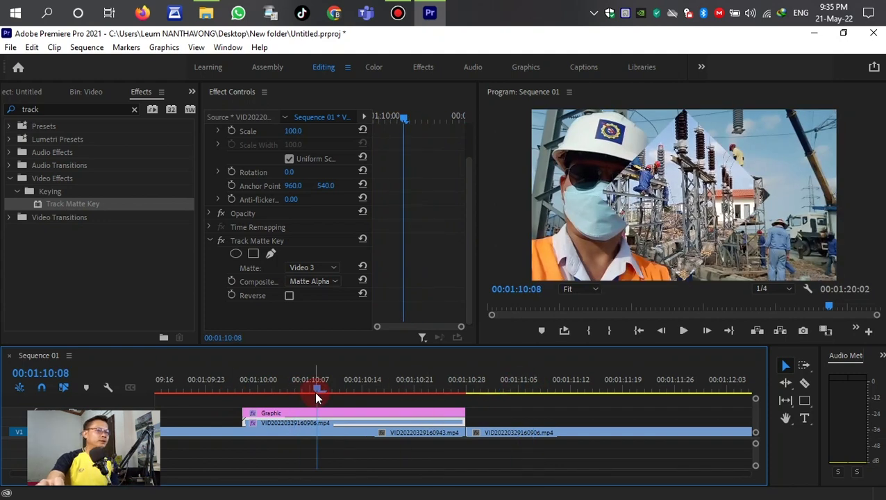
Step: Review the Graphic clip's effect properties, and return to the Track Matte Key settings of the V2 clip
click(338, 412)
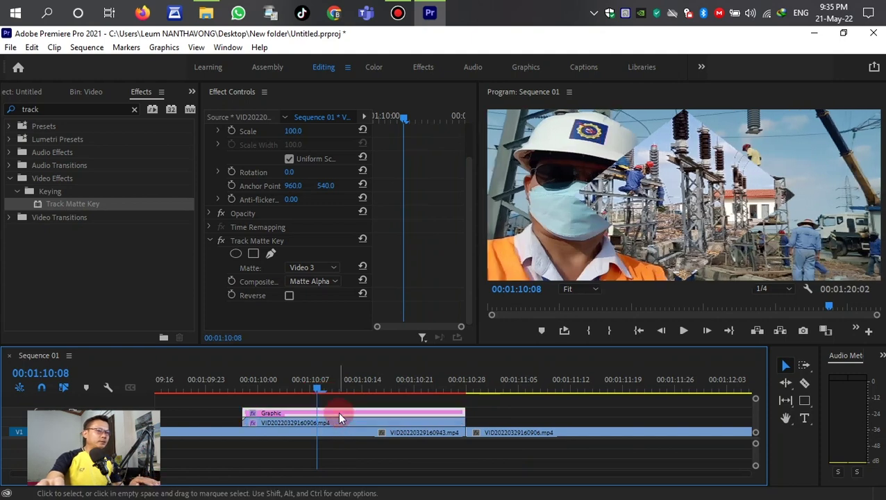
drag(468, 182, 466, 319)
click(353, 421)
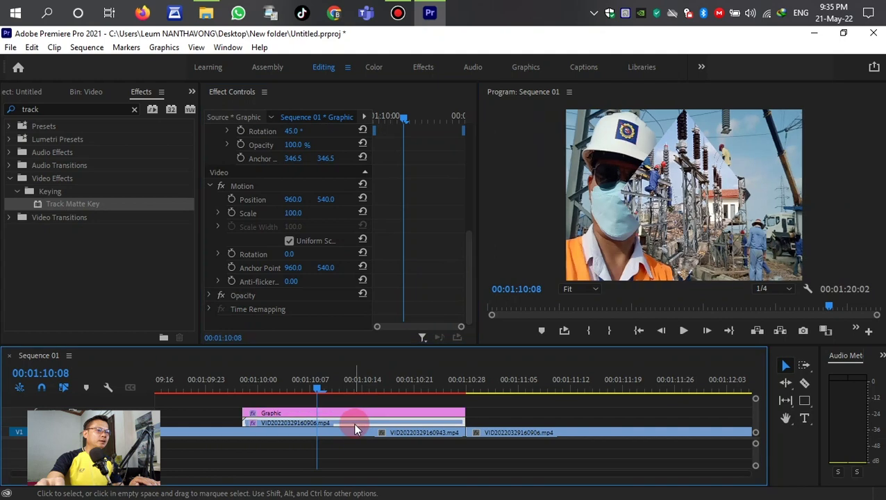
drag(470, 224, 475, 297)
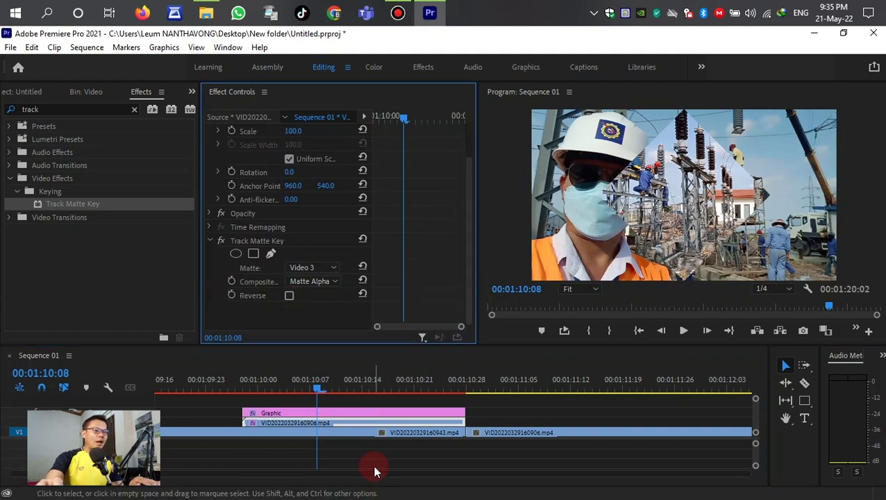
Step: At 00:01:10:16, set the Track Matte Key's Composite Using option to Matte Luma
drag(318, 395, 377, 394)
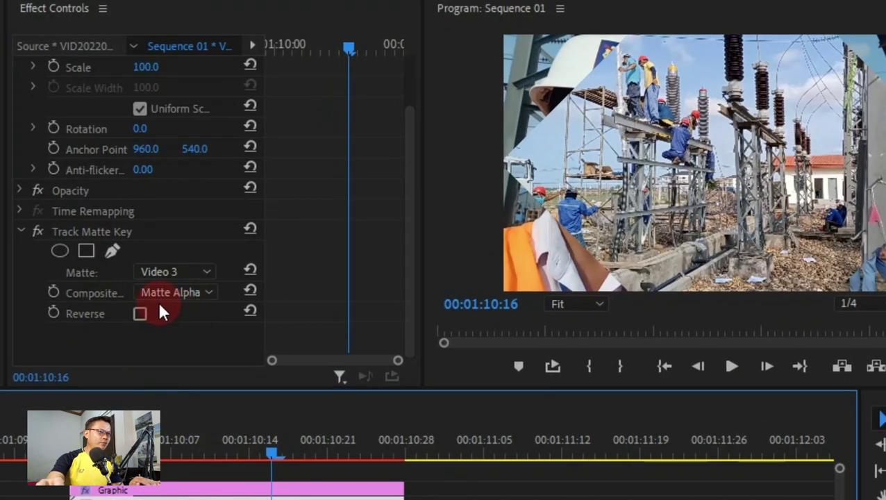
click(205, 293)
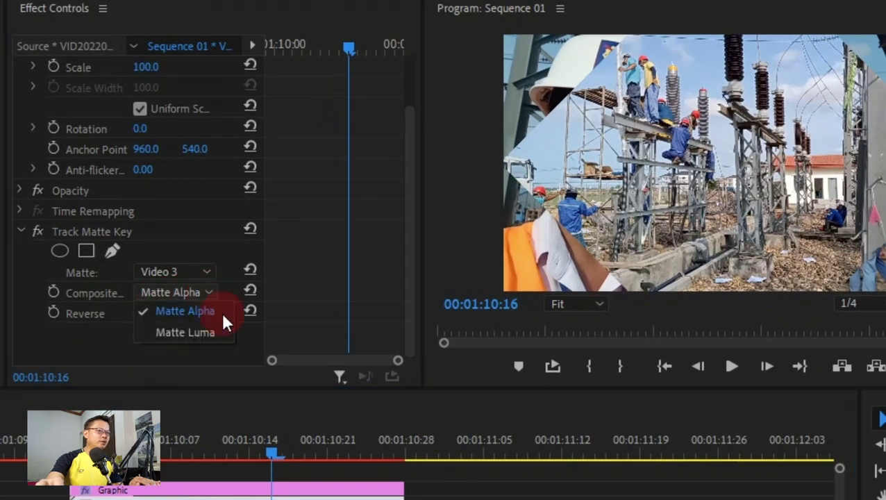
click(184, 332)
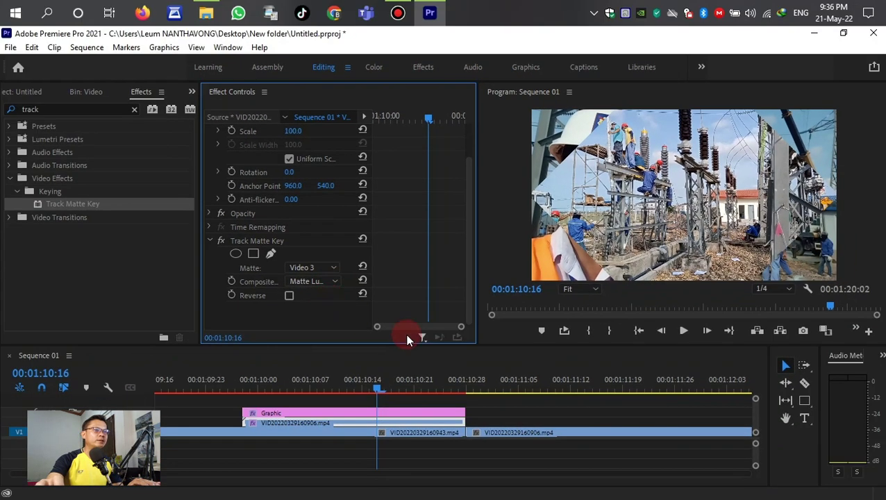
Step: Play the luma-matte diamond transition several times from just before the Graphic clip, stopping at 00:01:11:03
drag(368, 385, 226, 389)
key(space)
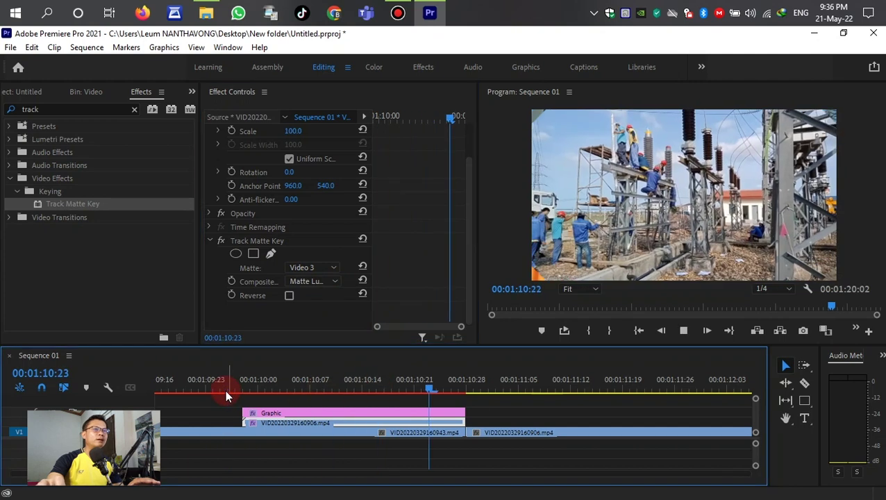
click(392, 449)
drag(494, 387, 231, 406)
key(space)
key(space)
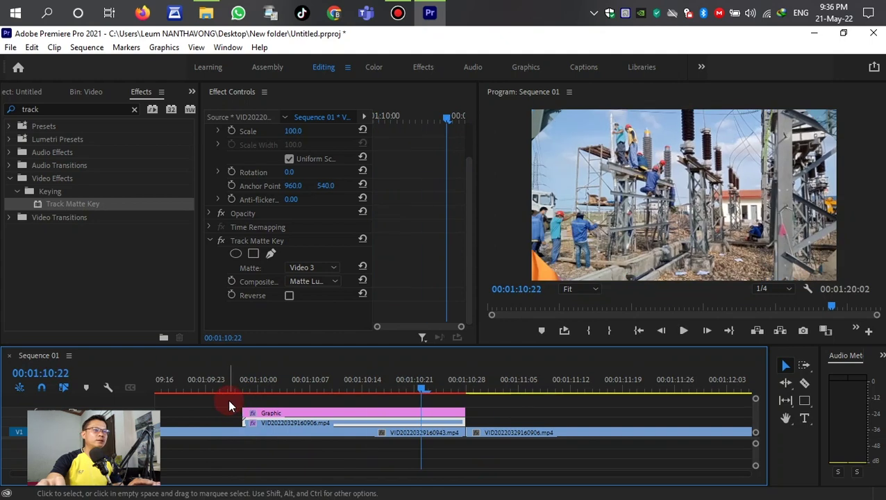
click(419, 394)
drag(419, 394, 219, 394)
key(space)
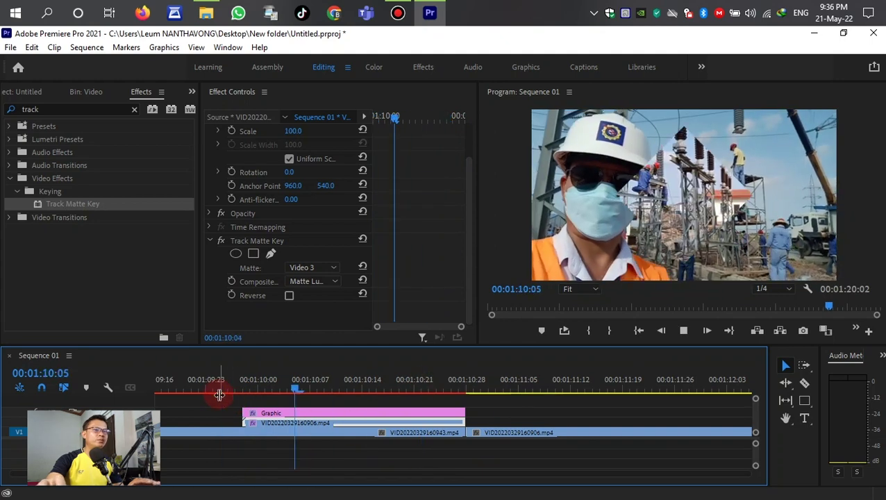
key(space)
drag(455, 390, 250, 391)
key(space)
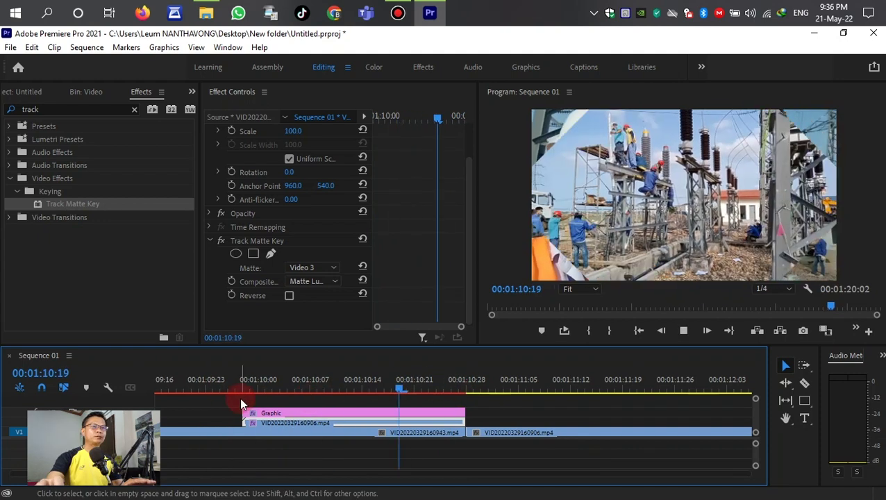
key(space)
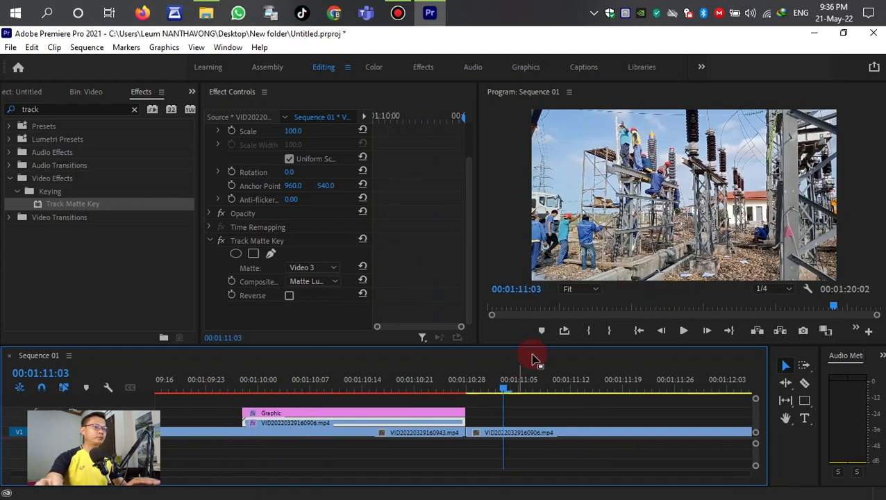
Step: Select the Graphic clip and widen its effect settings area to show the shape's Scale keyframes
click(387, 414)
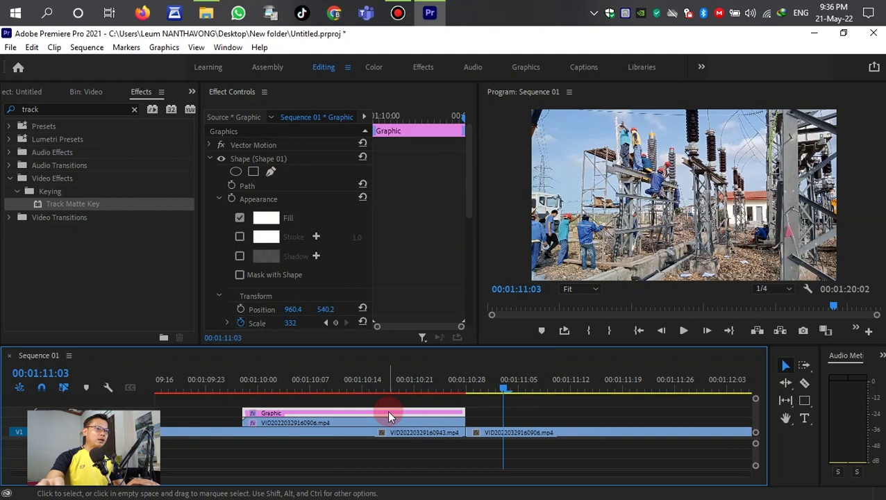
drag(196, 212, 115, 212)
drag(467, 194, 471, 255)
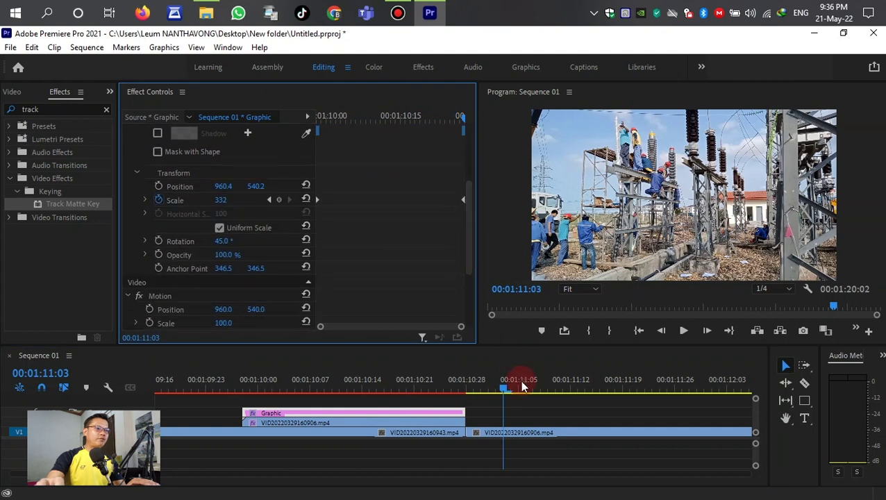
Step: Play the transition from 00:01:09:26 with the Graphic clip's Scale keyframes in view, and return the playhead to 00:01:10:08
click(289, 388)
click(228, 396)
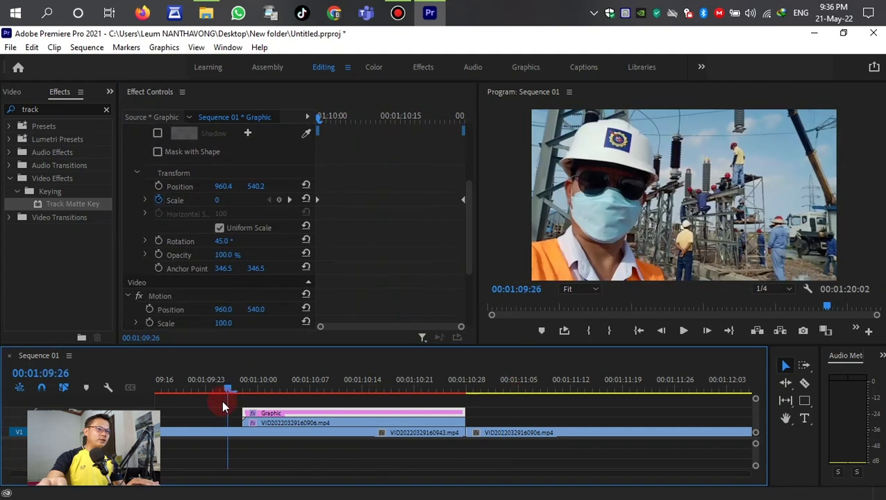
key(space)
drag(415, 388, 317, 400)
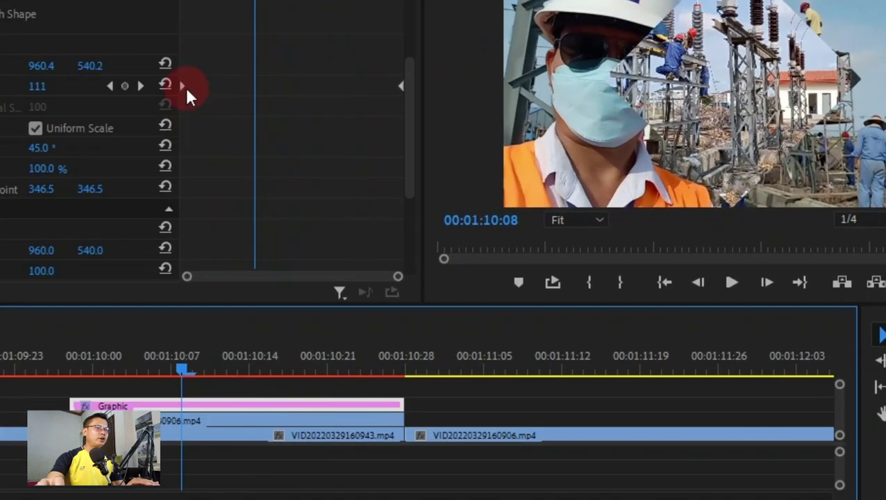
Step: Apply Ease Out to the Graphic shape's first Scale keyframe and Ease In to its last one
right_click(182, 87)
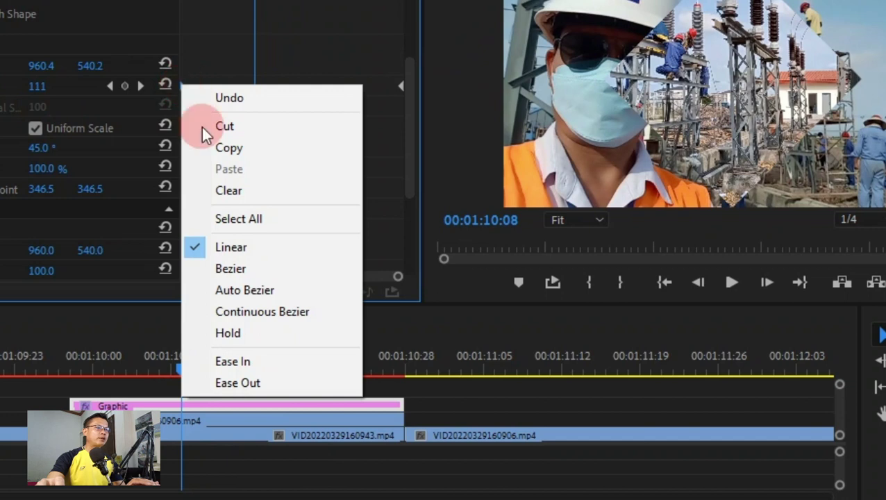
click(236, 383)
click(400, 86)
right_click(400, 87)
click(454, 361)
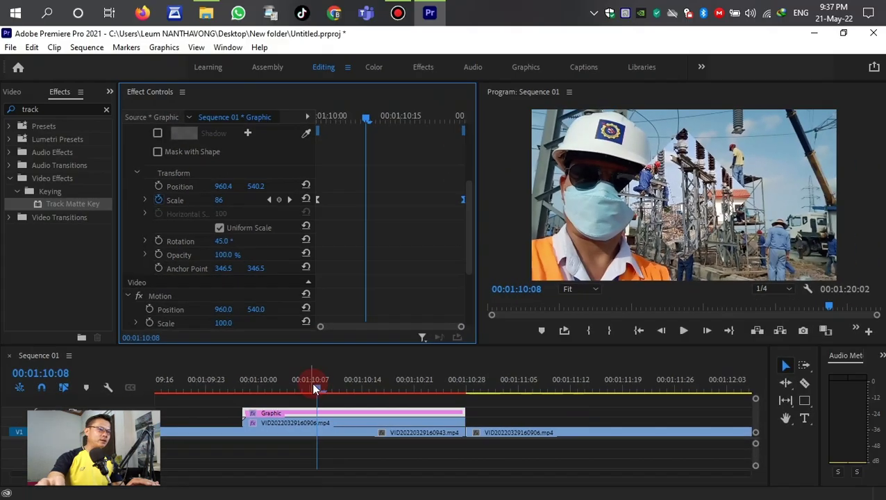
Step: Play the eased diamond transition repeatedly from before the Graphic clip, and scrub through its start to check the motion
click(125, 378)
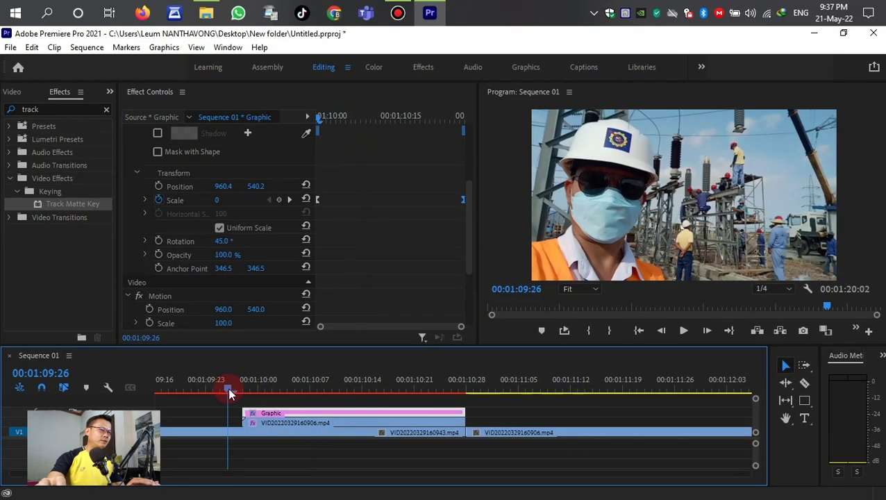
click(155, 380)
click(359, 425)
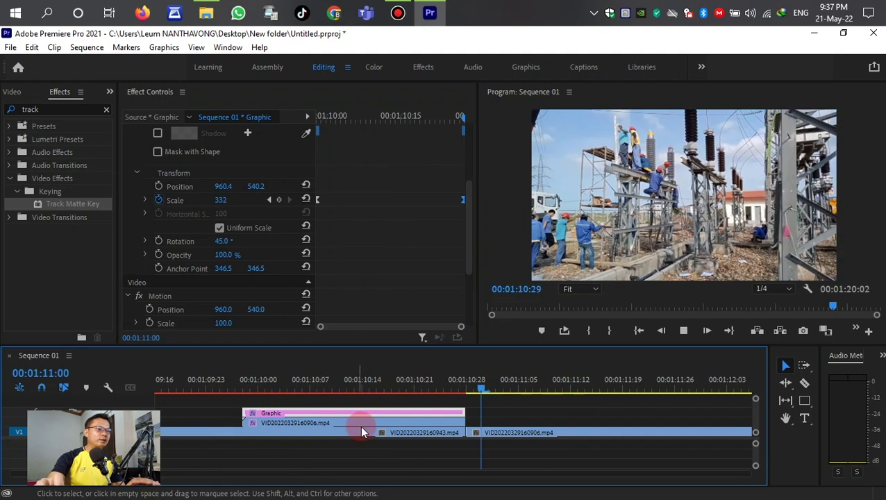
drag(253, 388, 234, 378)
key(space)
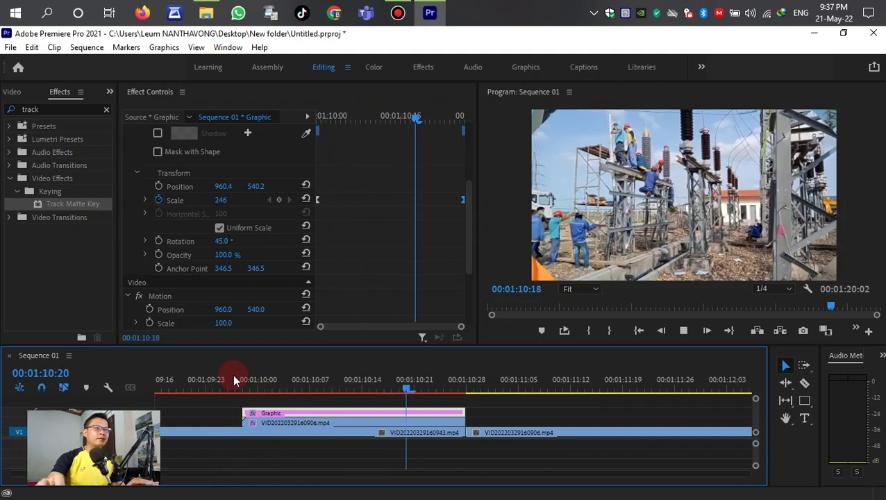
drag(425, 389, 208, 389)
drag(285, 419, 322, 422)
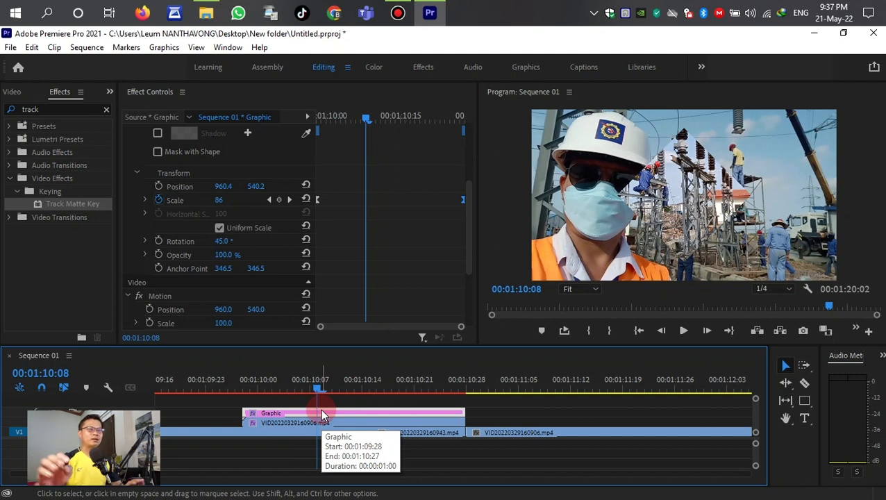
drag(318, 387, 263, 427)
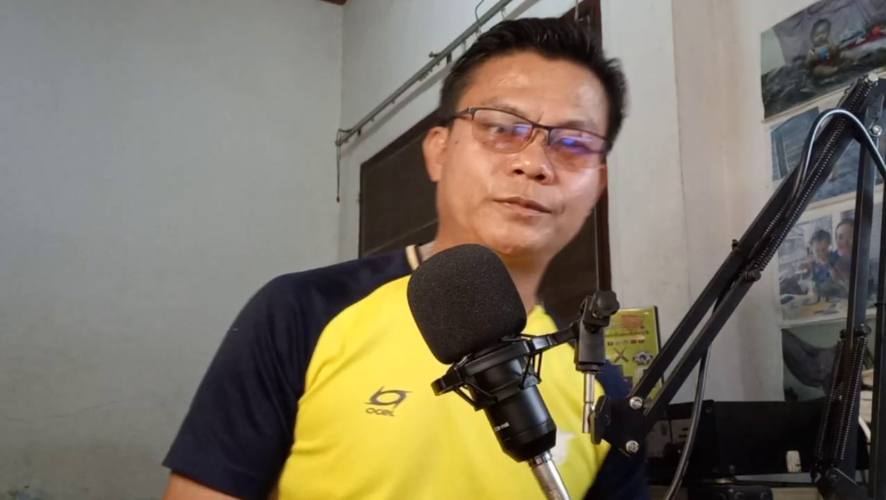